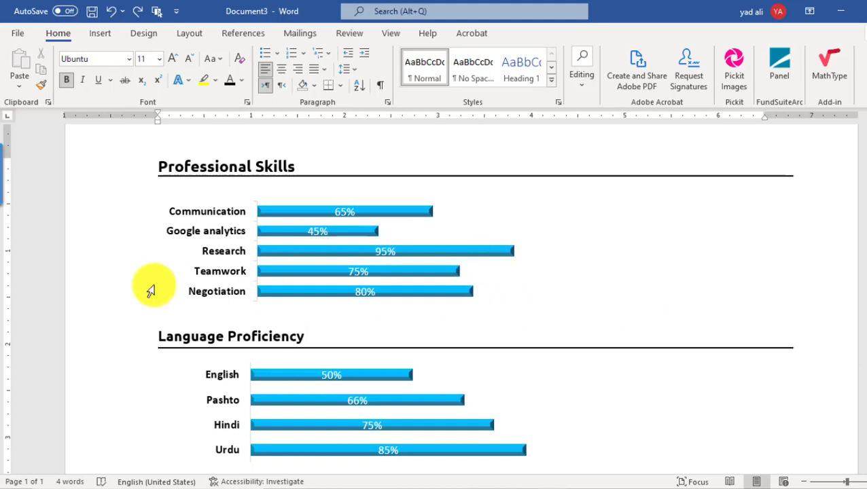
- Scroll the document to bring the Professional Skills chart into view
scroll(155, 352, down, 1)
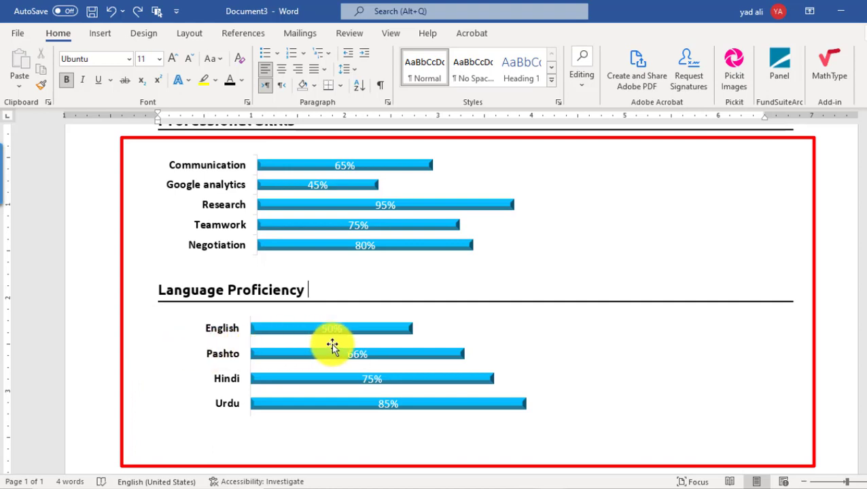
scroll(332, 344, up, 2)
- Open the Professional Skills chart's data sheet via Edit Data and move it aside
click(318, 255)
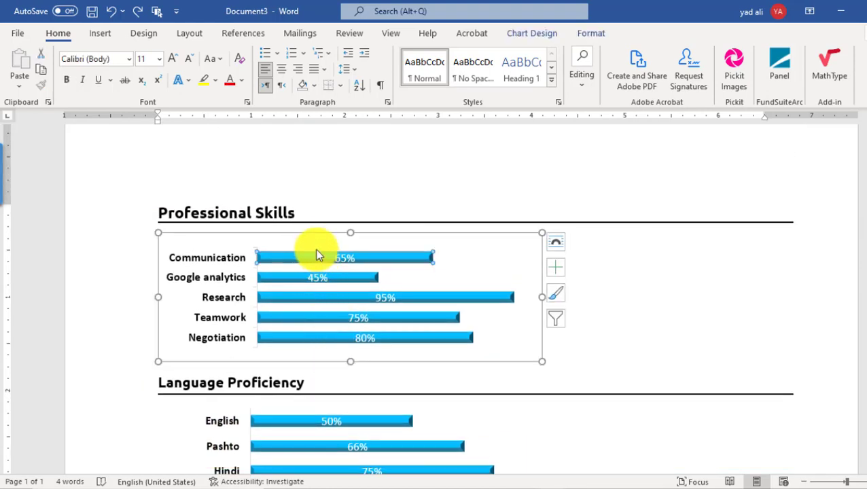
click(317, 235)
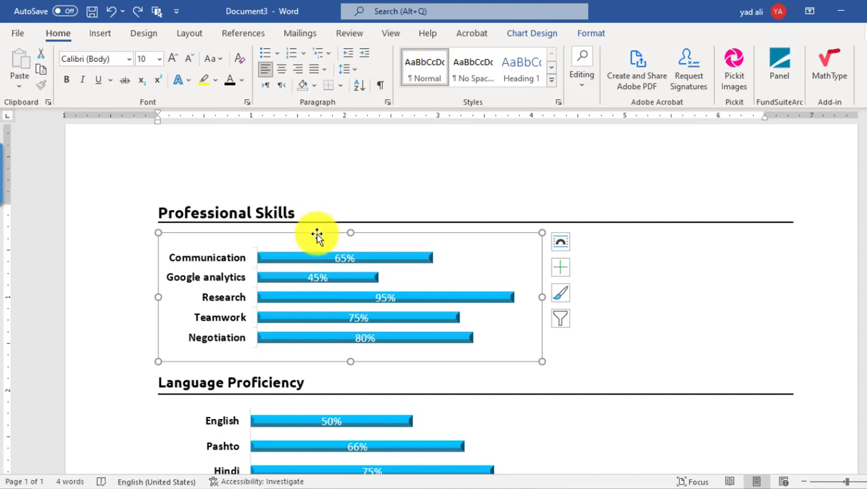
right_click(317, 235)
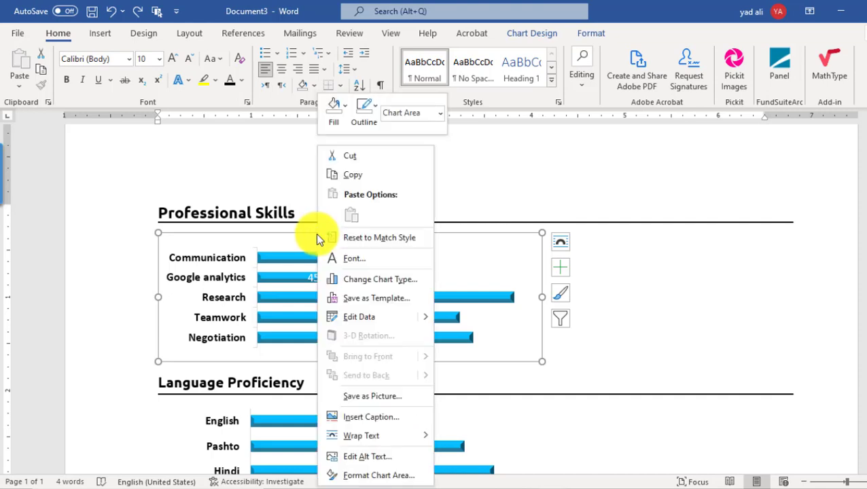
click(401, 319)
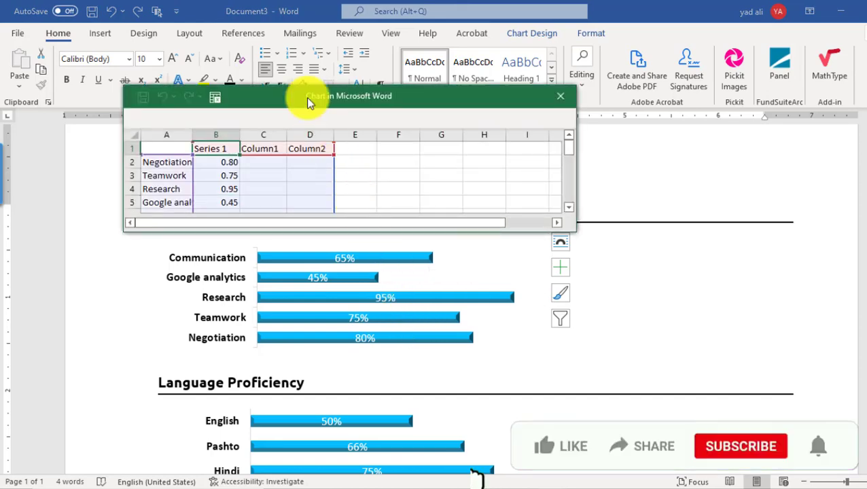
drag(310, 99, 742, 155)
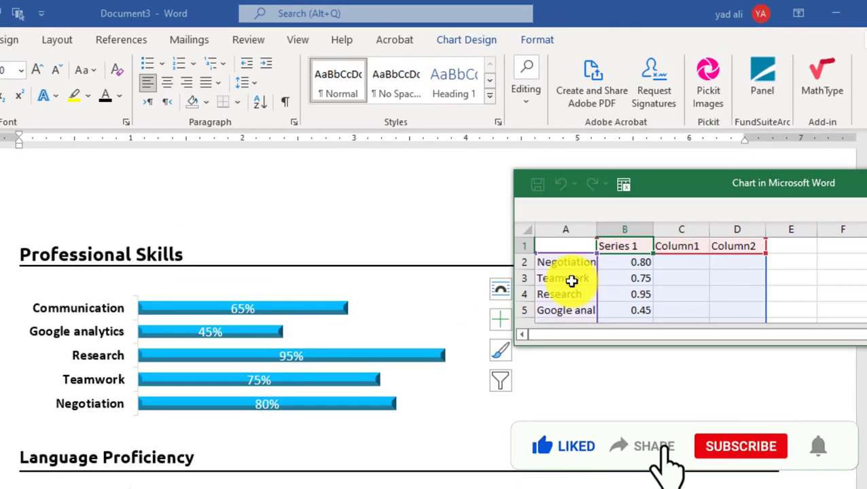
- Enter 0.95 for Teamwork and 0.65 for Research in the data sheet
click(635, 278)
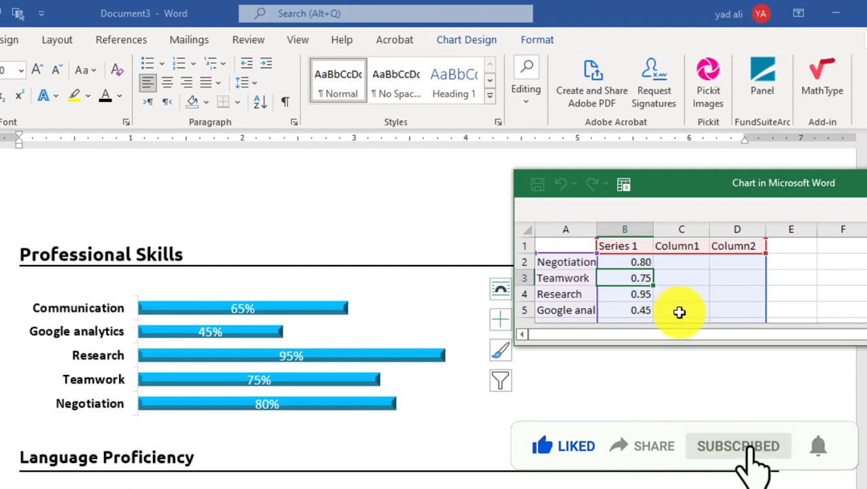
key(Delete)
text(0.95)
key(Return)
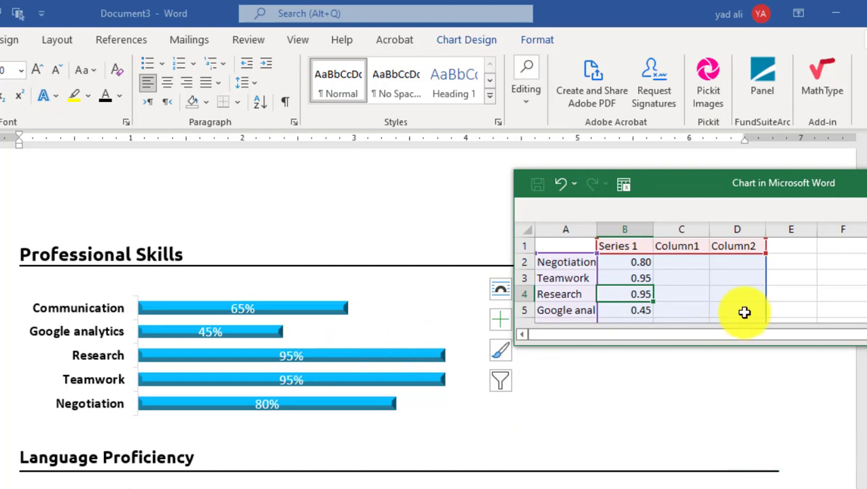
key(BackSpace)
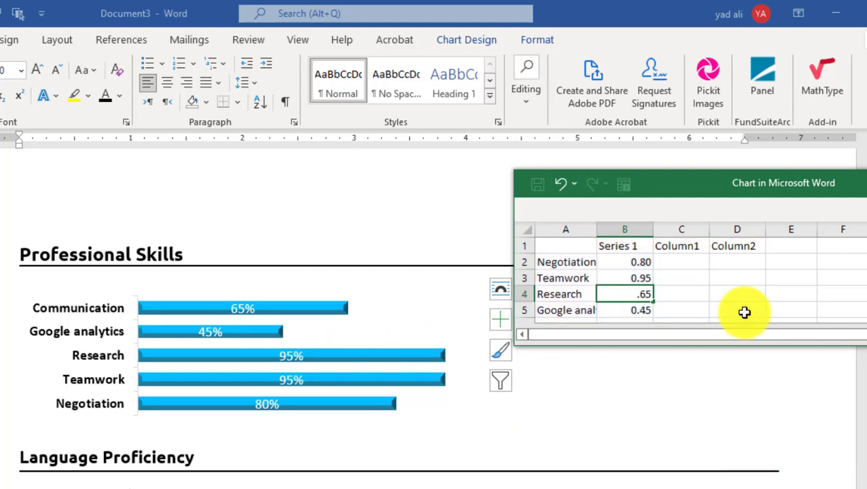
key(Return)
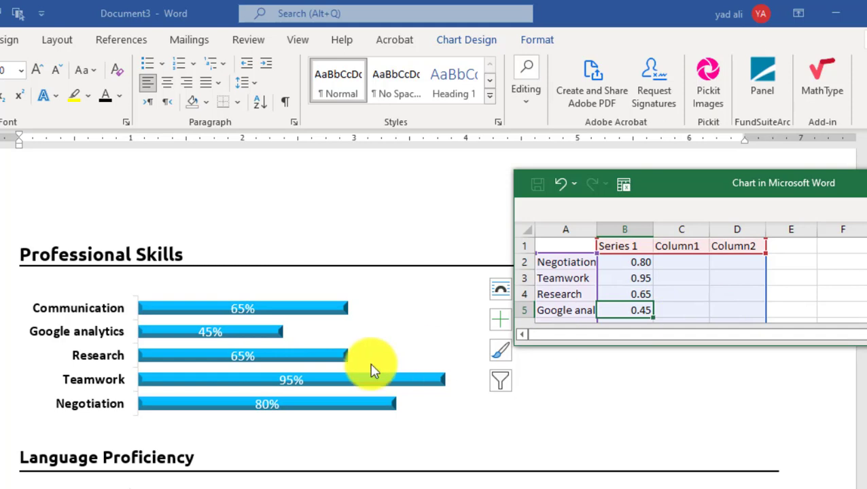
- Correct Teamwork to 0.55, set Google analytics to 0.79, and close the data sheet
click(618, 279)
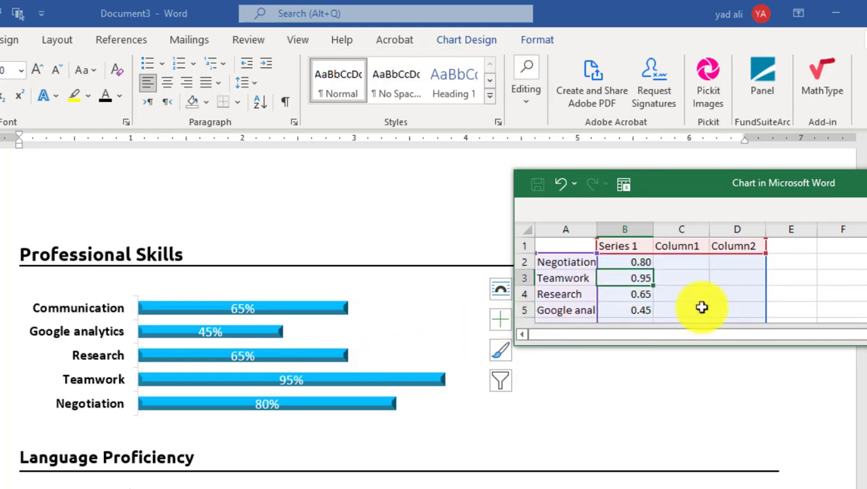
key(BackSpace)
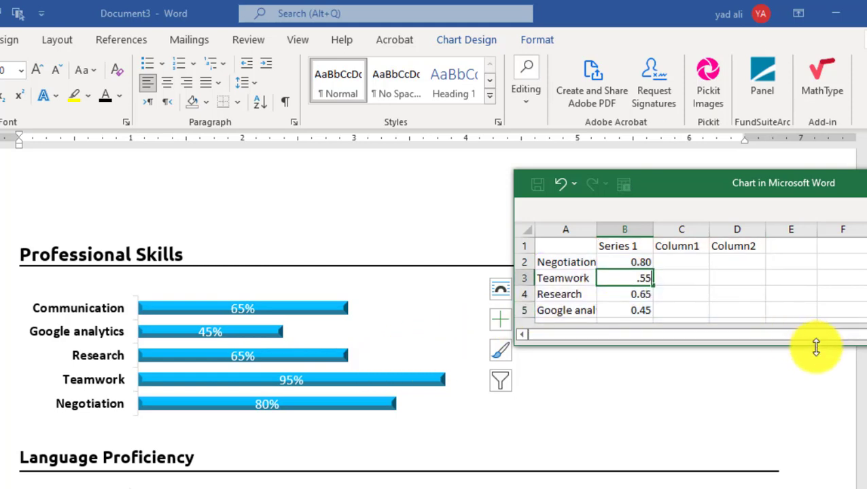
key(Return)
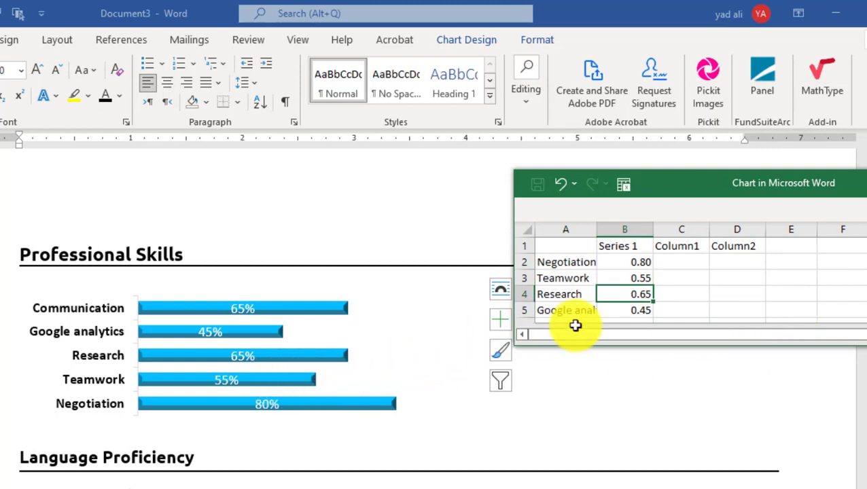
click(642, 312)
text(.79)
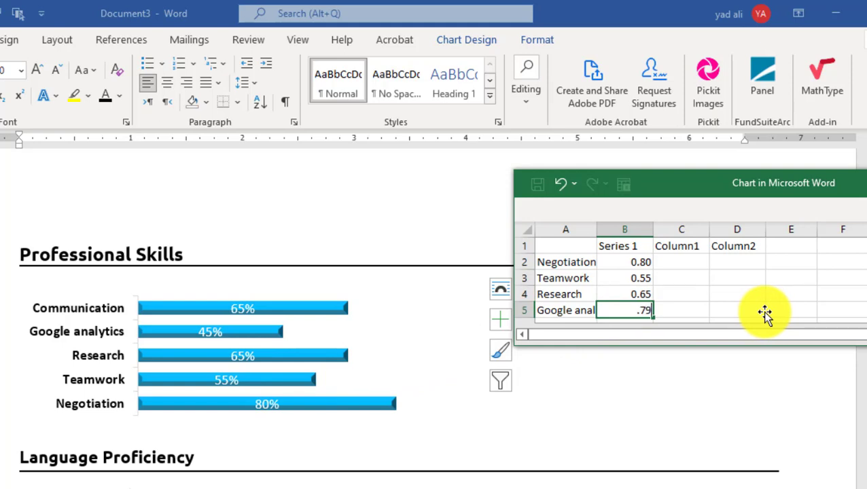
key(Return)
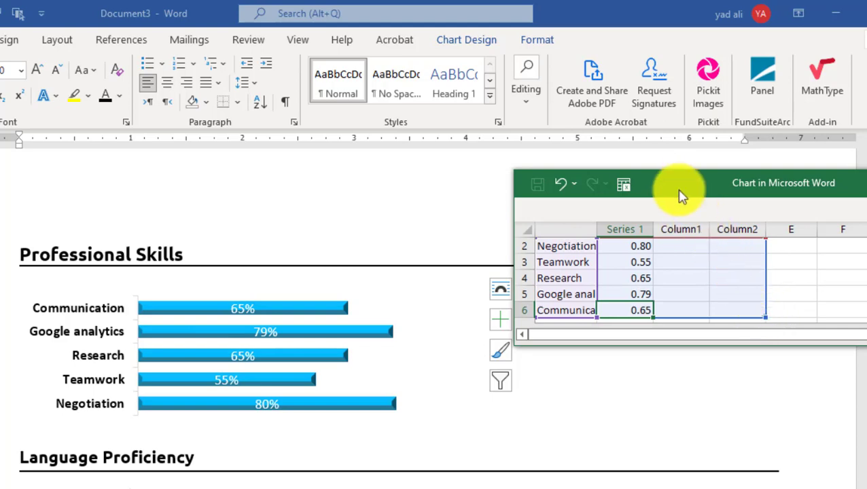
drag(680, 188, 371, 155)
click(725, 149)
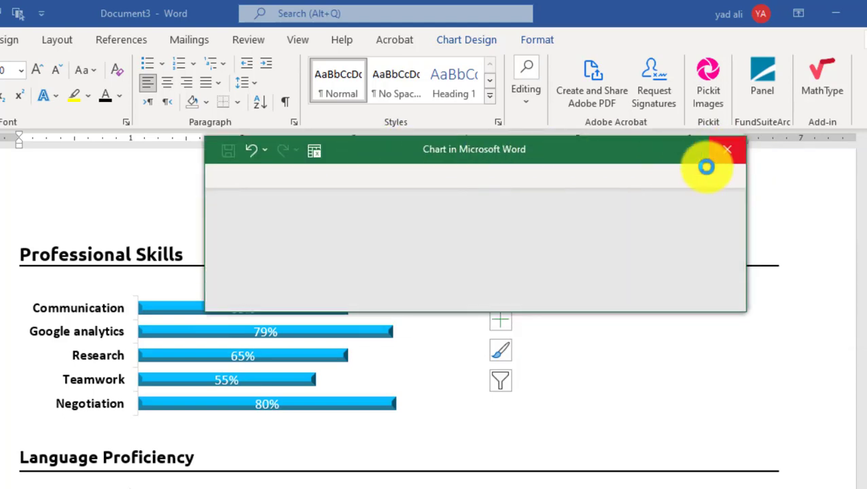
- Open the Language Proficiency chart's data sheet via Edit Data
scroll(411, 341, down, 3)
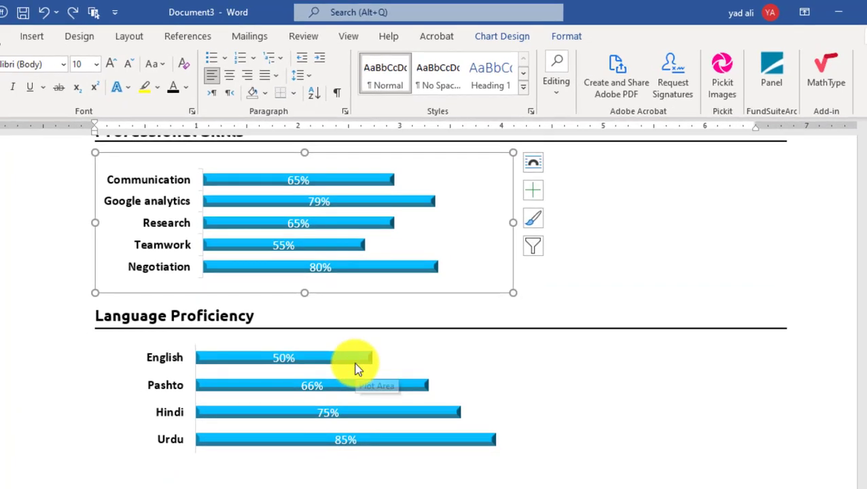
click(358, 369)
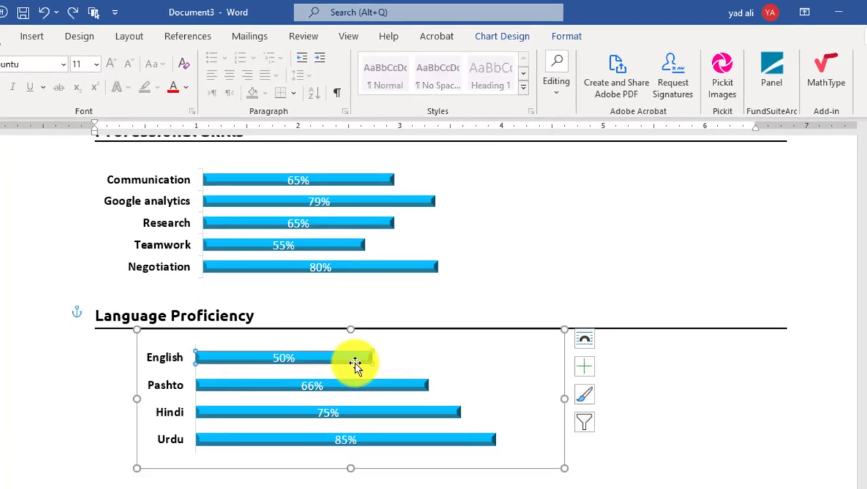
right_click(385, 334)
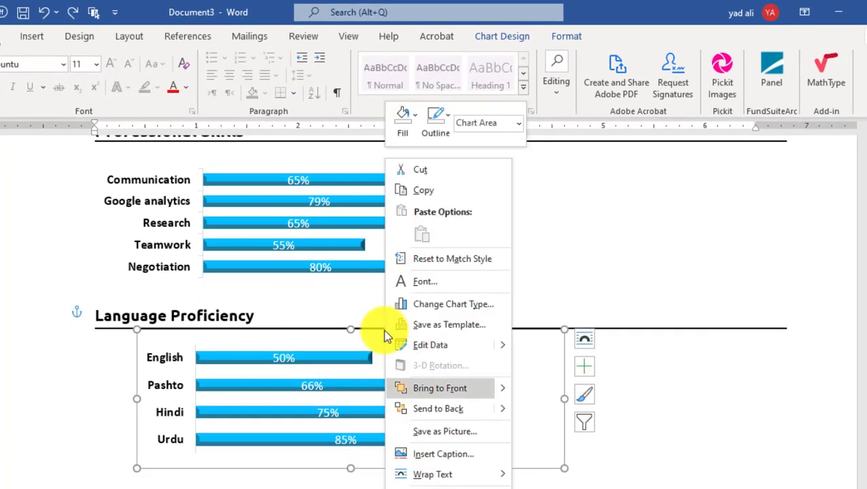
click(440, 346)
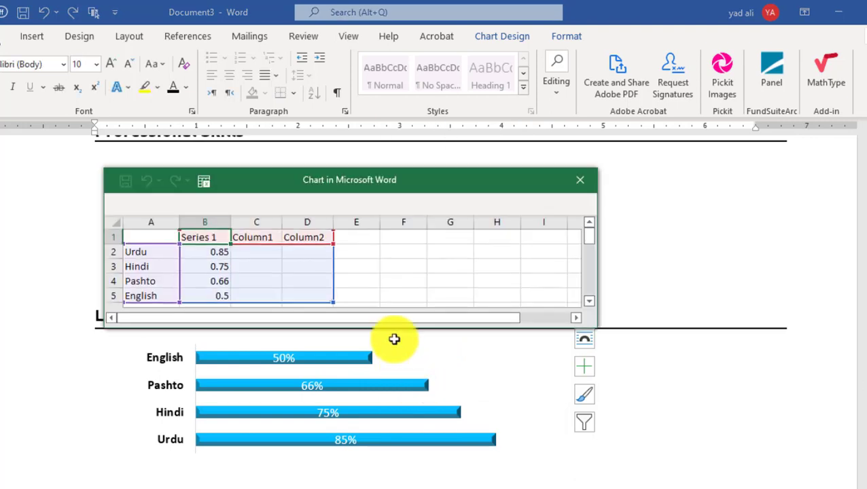
mouse_move(341, 180)
mouse_down()
mouse_move(591, 202)
mouse_move(669, 178)
mouse_up()
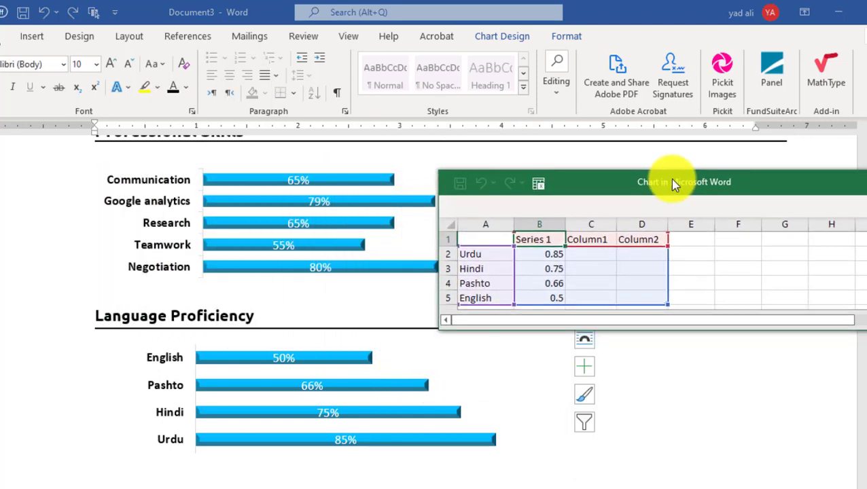
- Set English to 0.95 and Pashto to 0.88
click(548, 297)
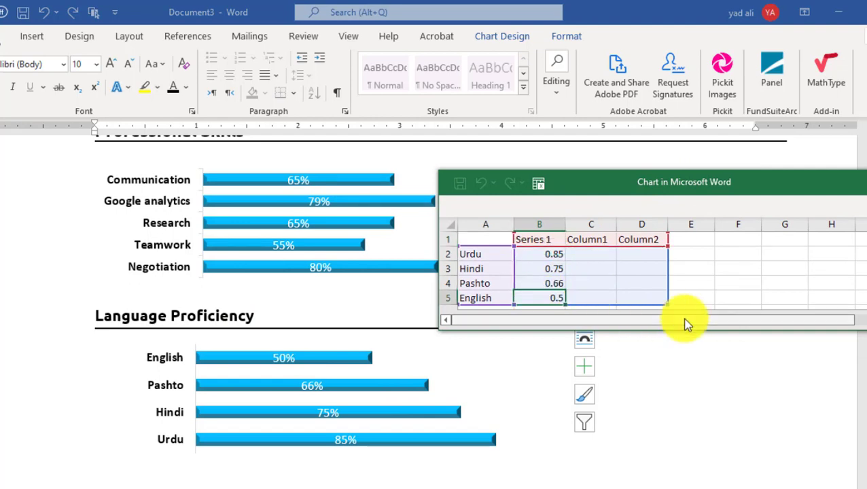
key(BackSpace)
key(Return)
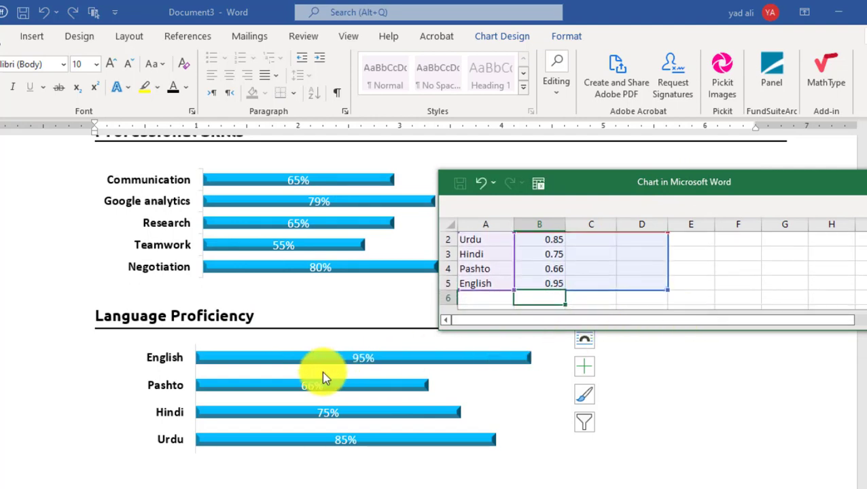
click(529, 269)
text(.88)
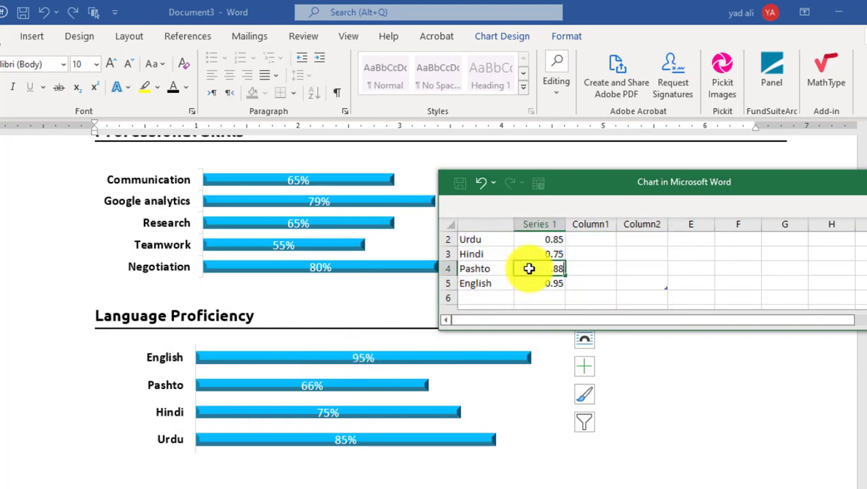
key(Return)
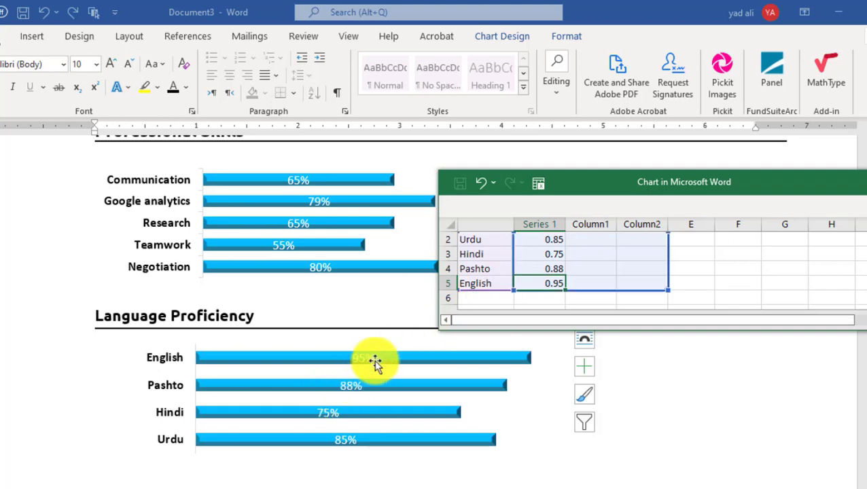
- Set Urdu to 0.99 and close the data sheet
click(544, 253)
click(555, 241)
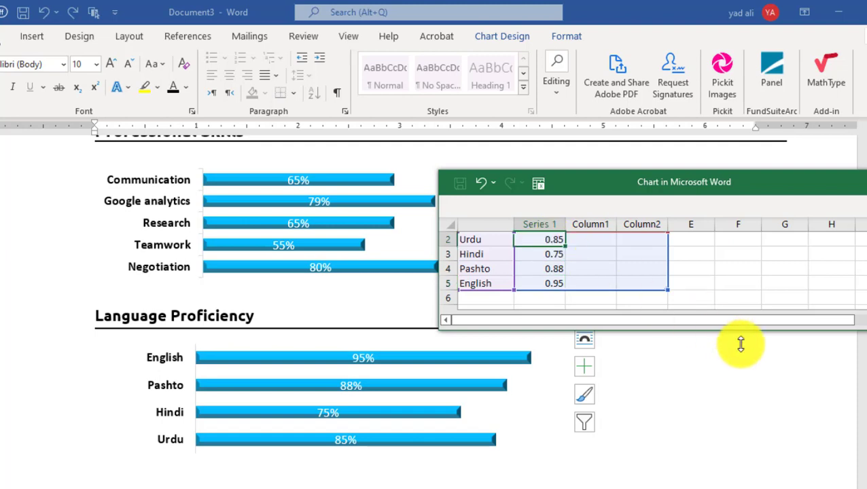
text(.99)
key(Return)
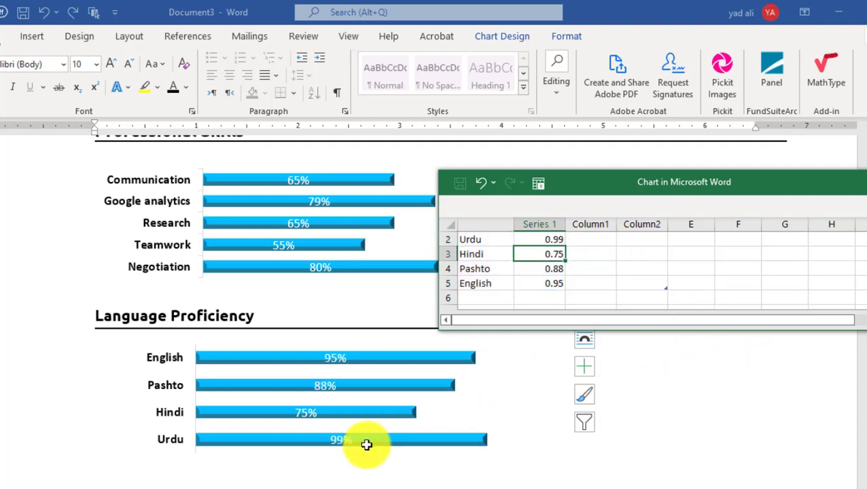
drag(762, 192, 648, 193)
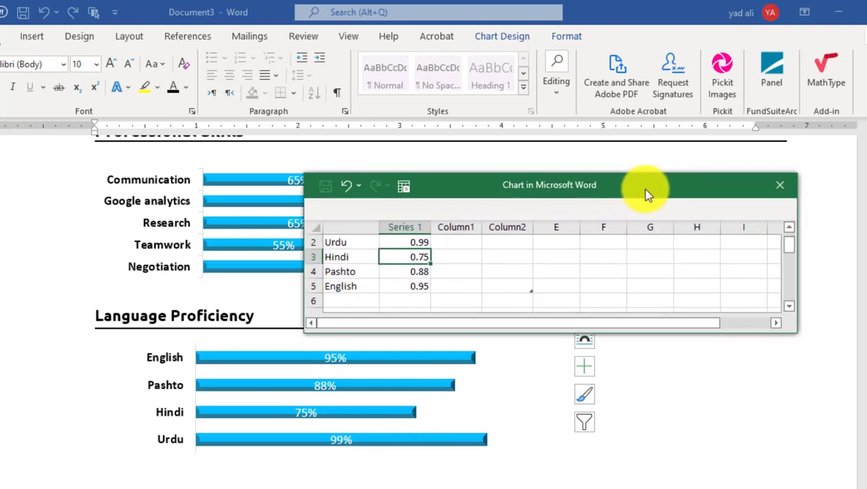
click(778, 187)
- Insert a Bar > Clustered Bar chart into the blank document
click(682, 400)
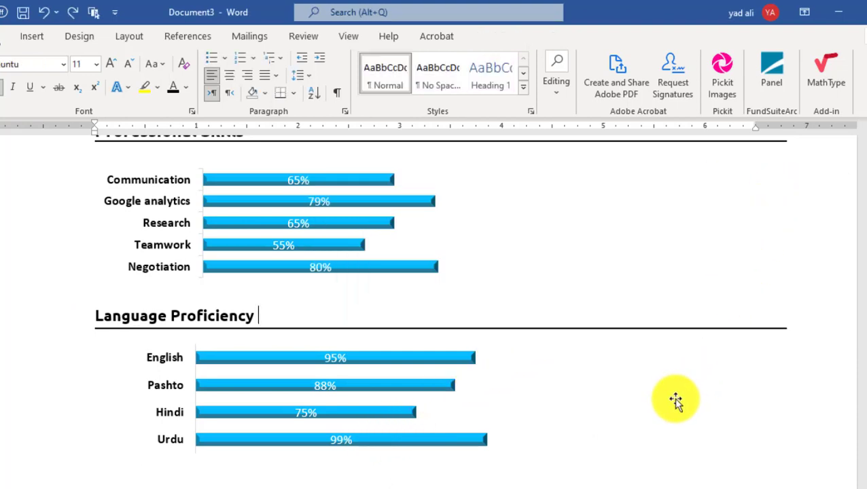
scroll(429, 345, up, 1)
scroll(315, 310, up, 1)
scroll(311, 316, down, 1)
scroll(310, 316, down, 3)
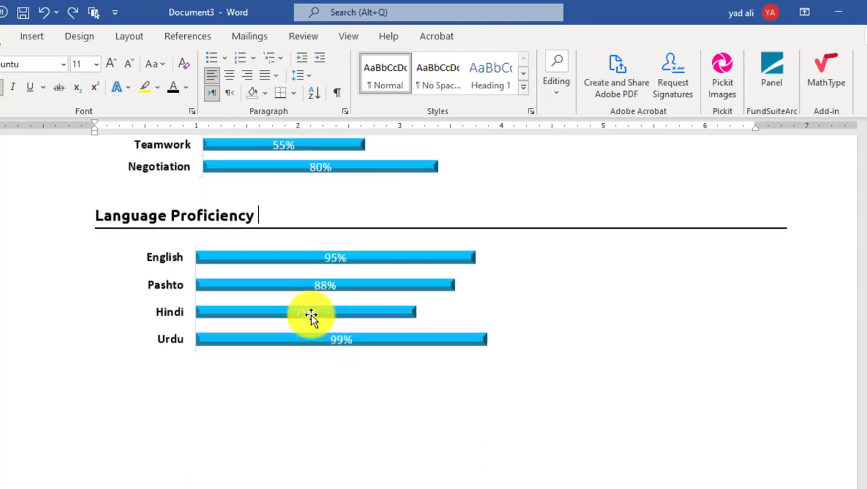
scroll(310, 315, down, 2)
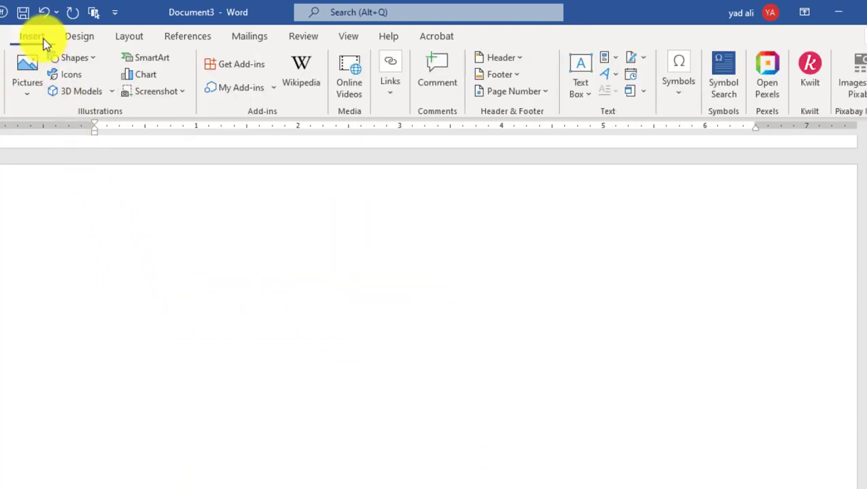
click(147, 76)
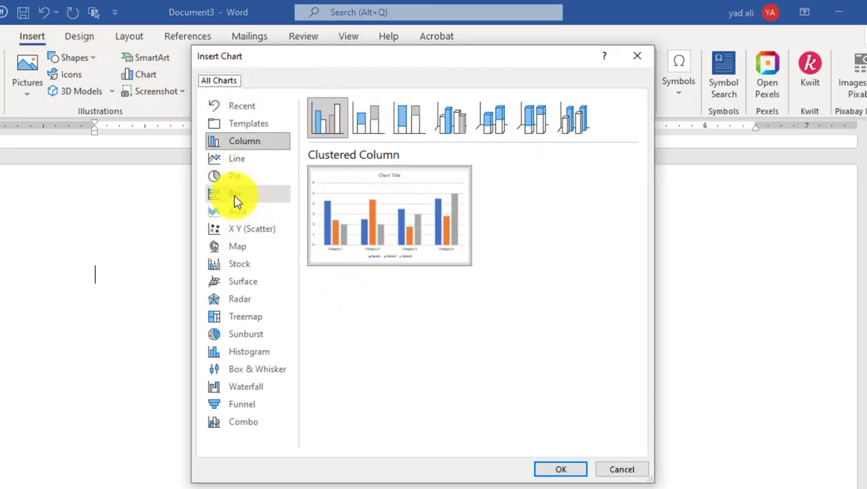
click(236, 196)
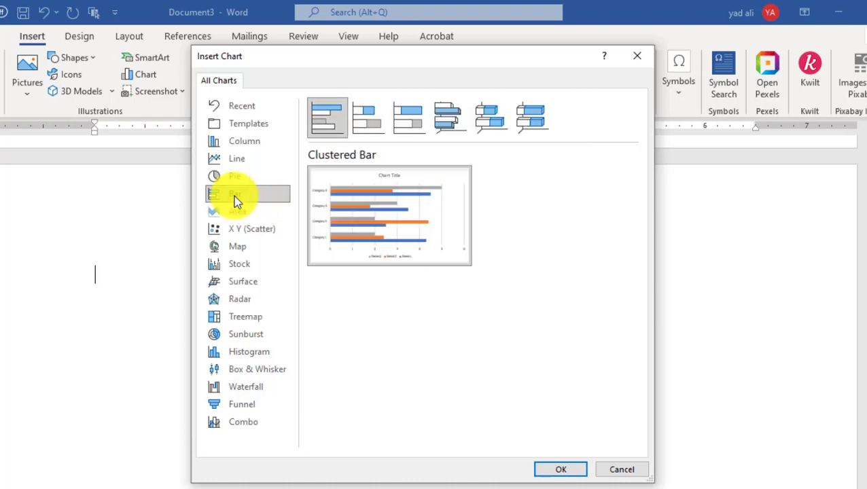
mouse_move(277, 209)
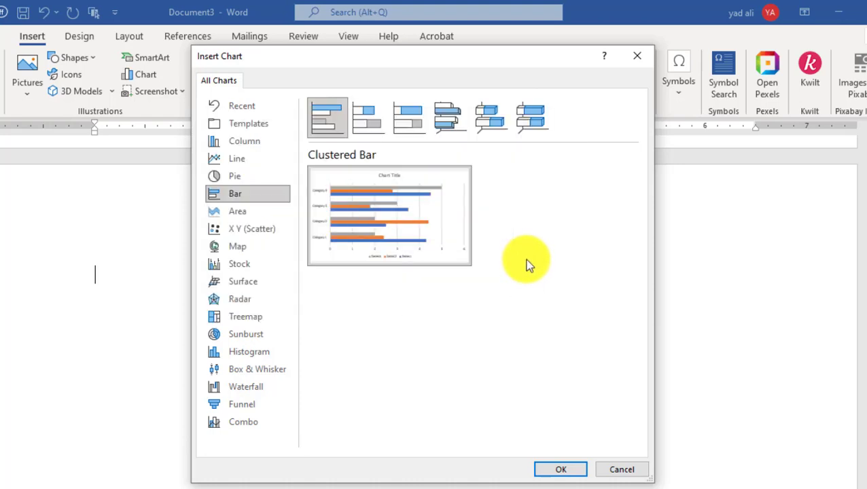
click(561, 469)
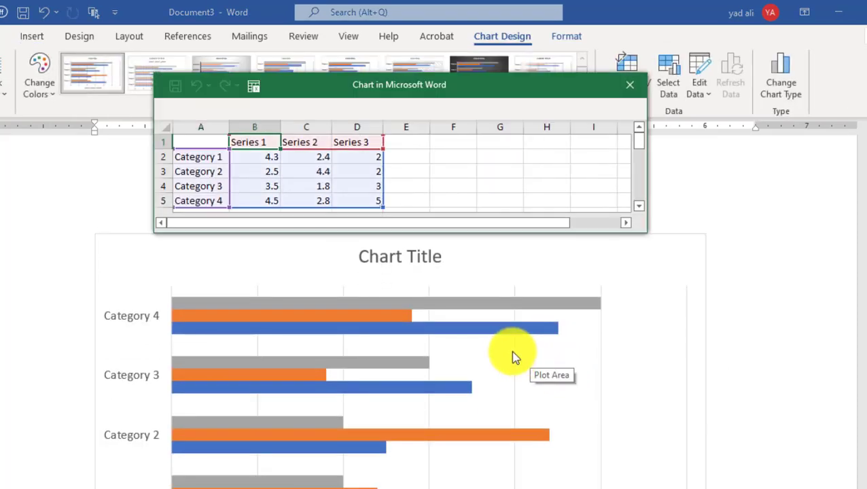
- Delete the Series 2 and Series 3 data from the chart's data sheet
scroll(514, 358, down, 2)
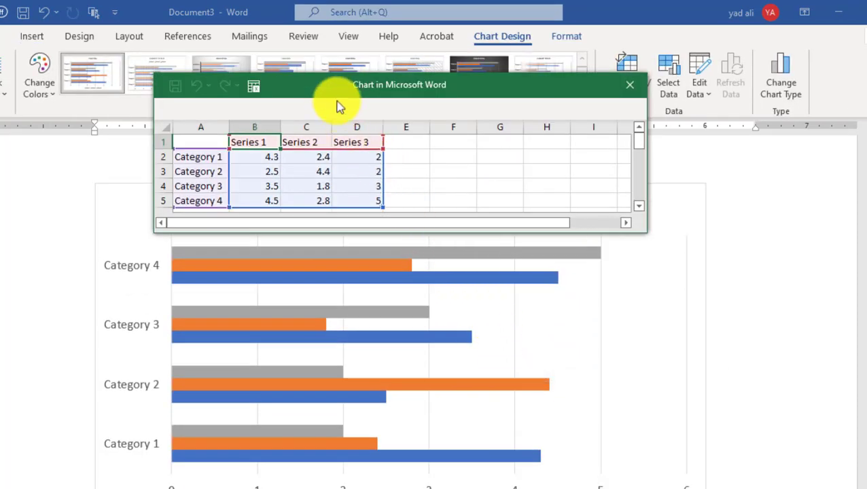
drag(328, 87, 494, 76)
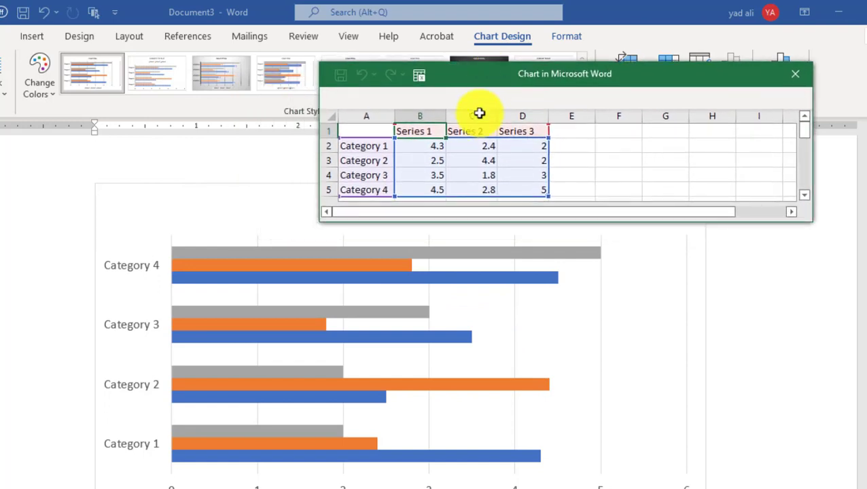
drag(479, 130, 515, 187)
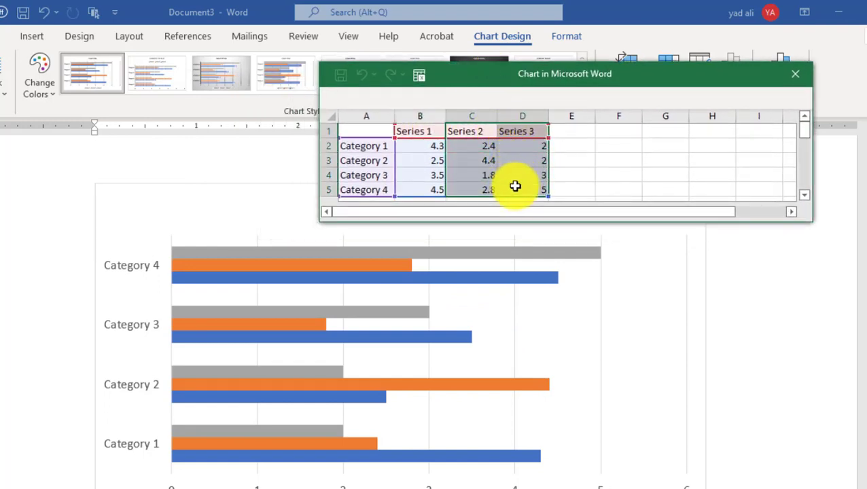
key(Delete)
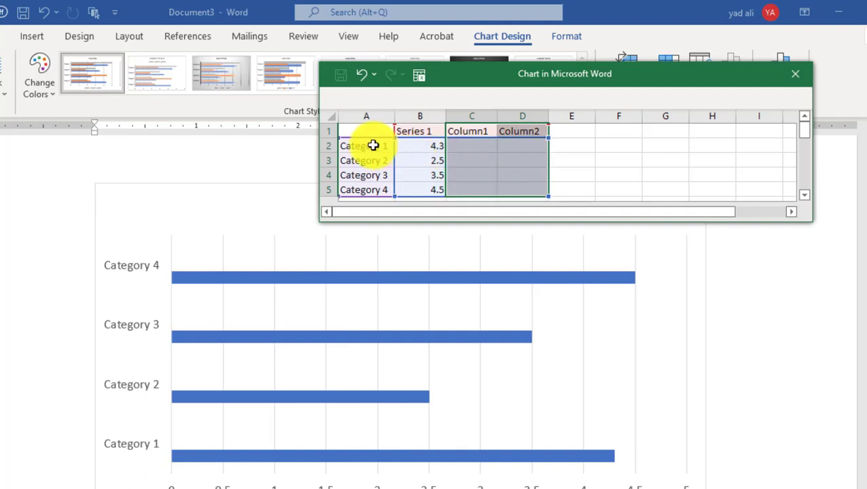
- Rename the categories to communication, Google analytics, Teamwork and Research
drag(373, 146, 537, 189)
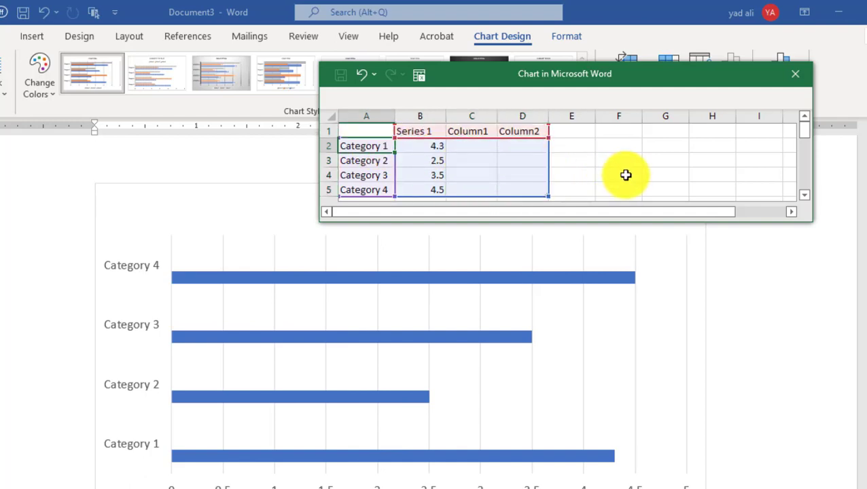
text(comm)
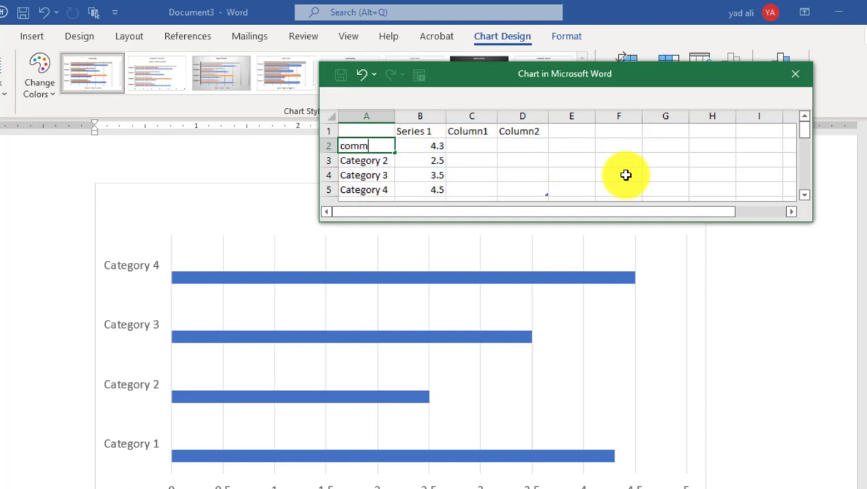
text(on)
key(Return)
text(Google analytics)
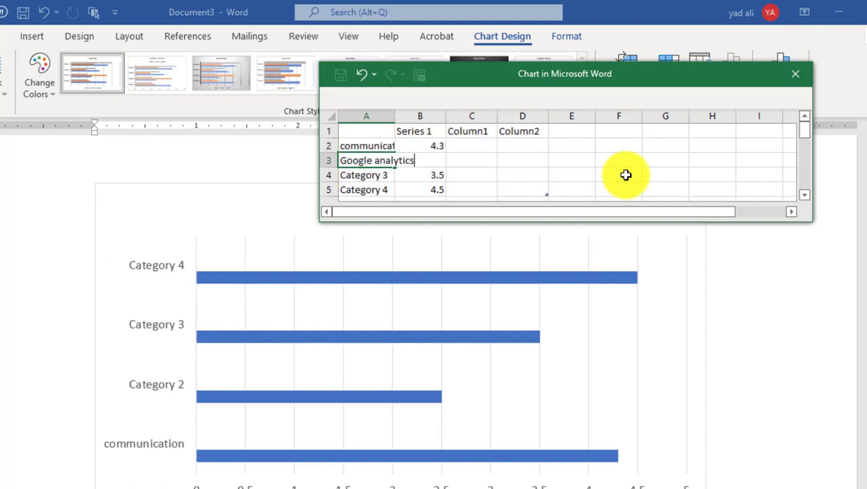
key(Return)
text(Teamwor)
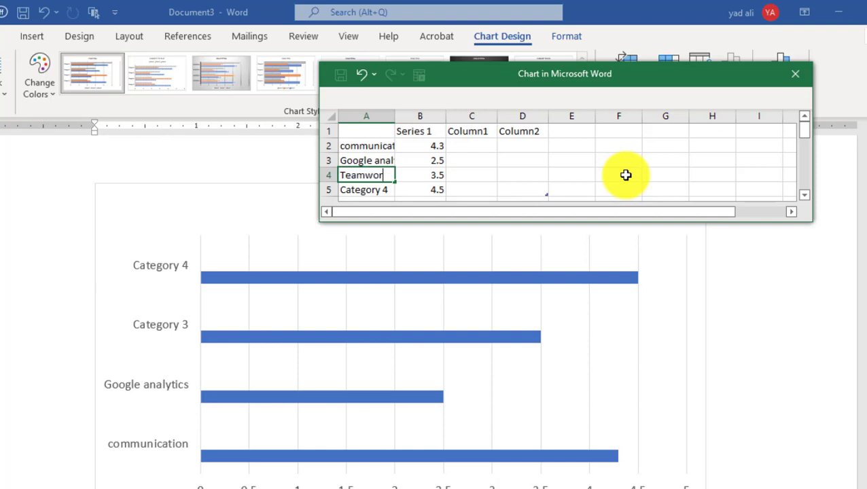
text(k)
key(Return)
text(Research)
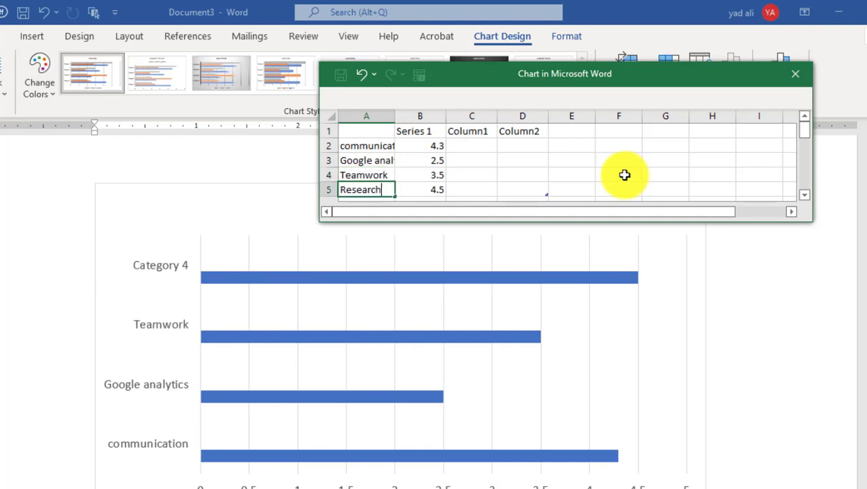
key(Return)
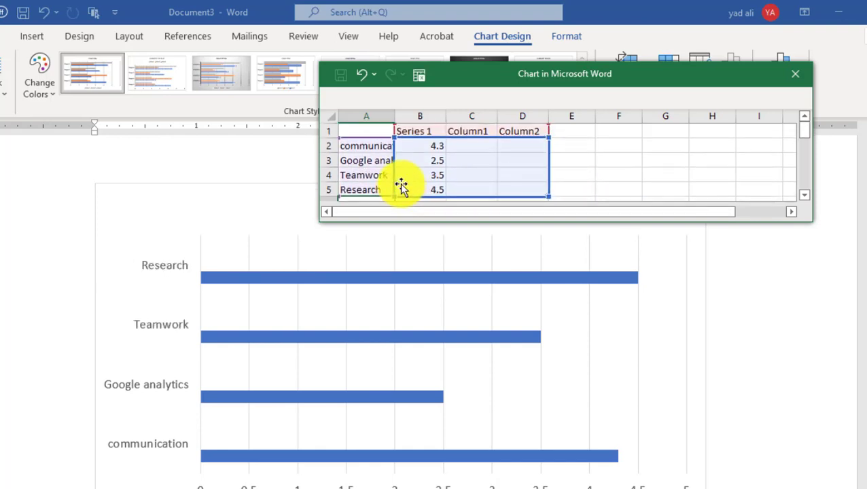
drag(420, 132, 420, 146)
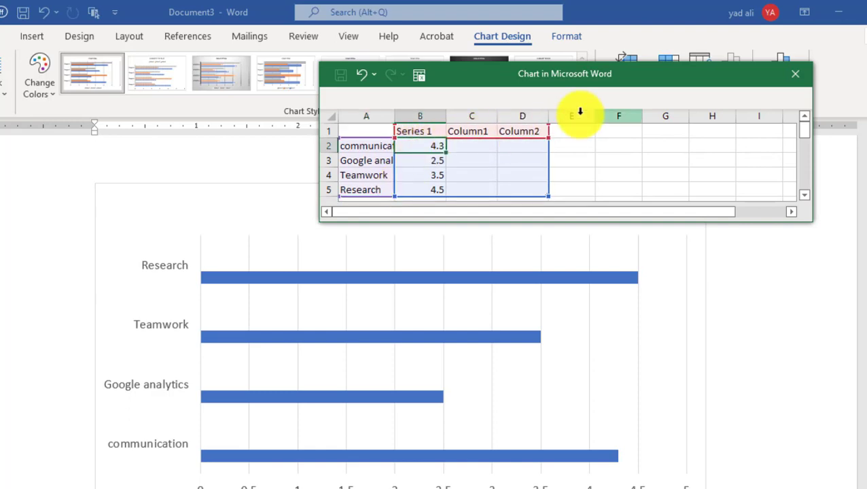
- Close the data sheet and delete the chart title, vertical gridlines, horizontal axis and legend
click(793, 72)
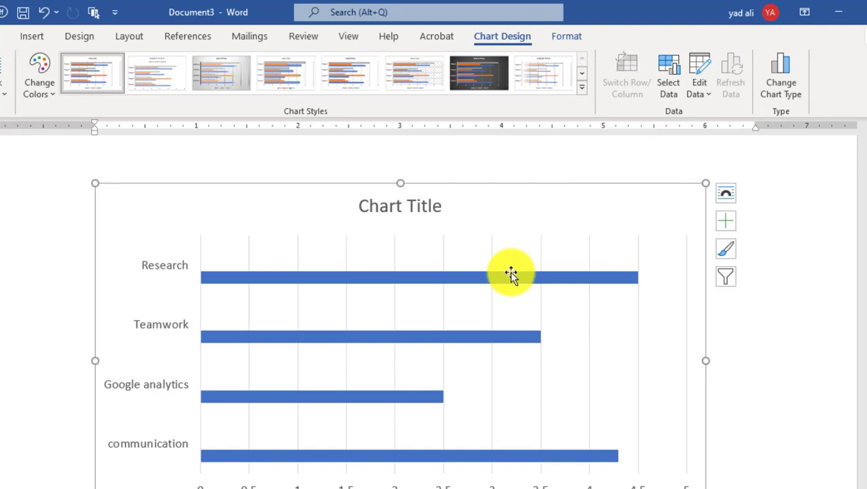
click(444, 217)
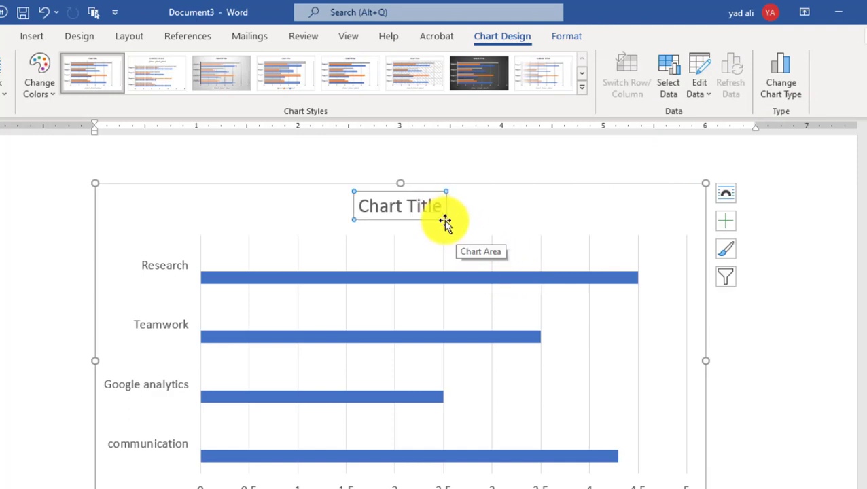
key(Delete)
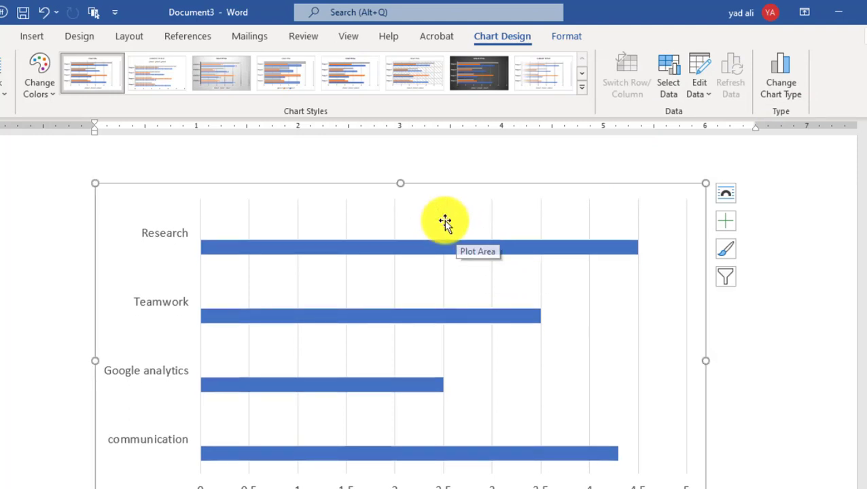
click(443, 220)
key(Delete)
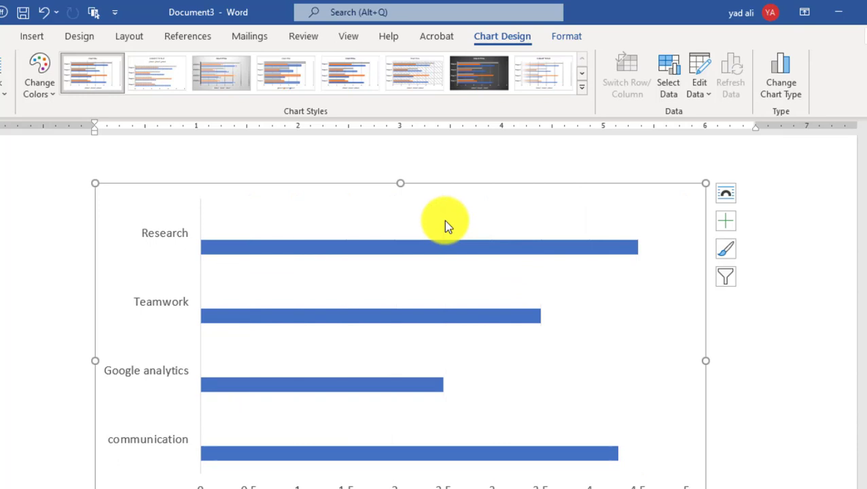
scroll(444, 220, down, 3)
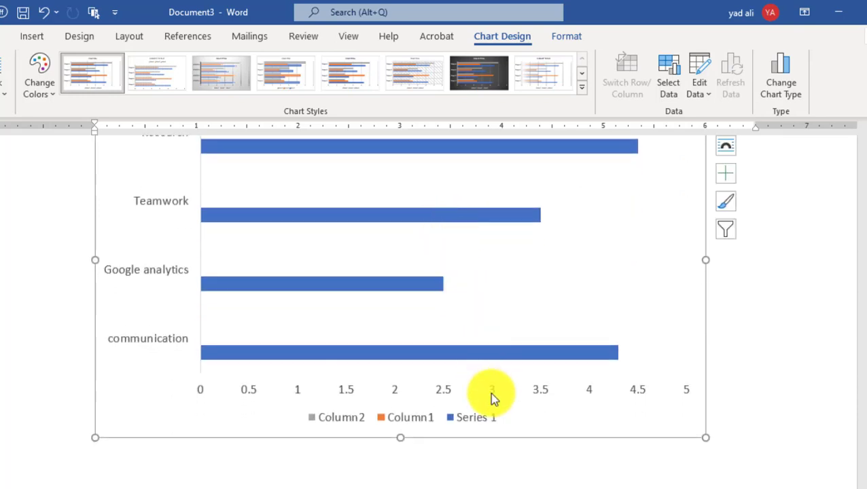
click(492, 396)
key(Delete)
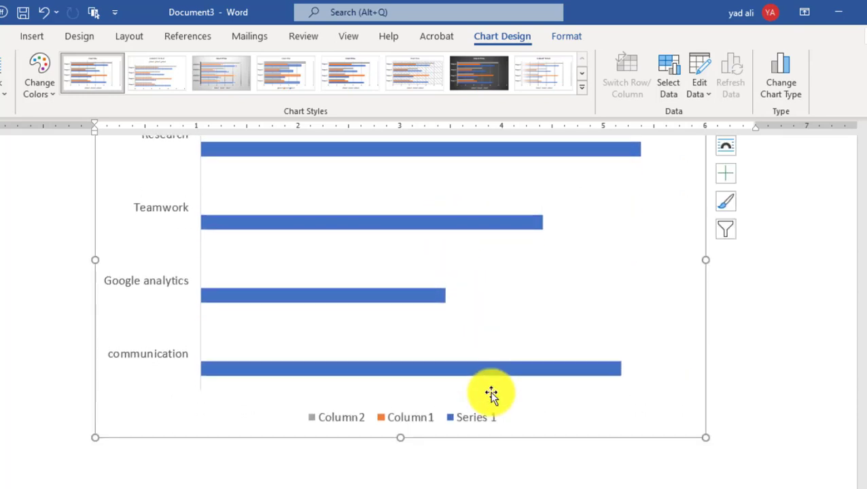
click(478, 417)
key(Delete)
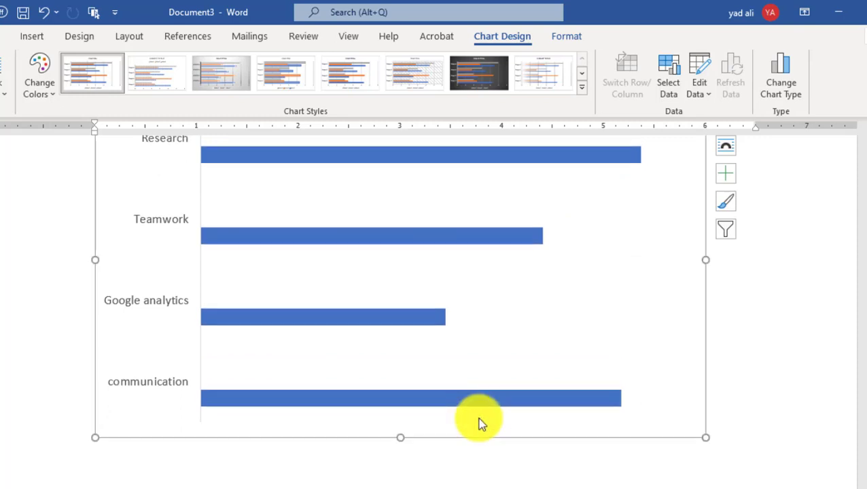
scroll(480, 338, up, 3)
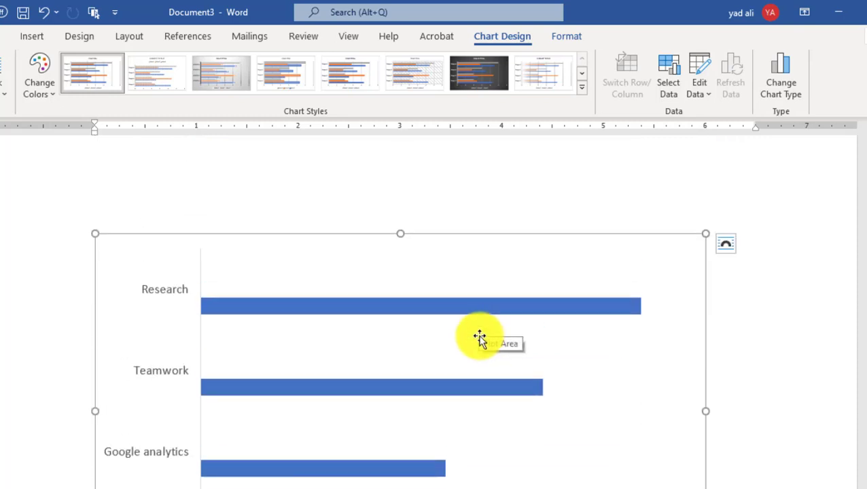
- Add data labels to the bar series
click(409, 313)
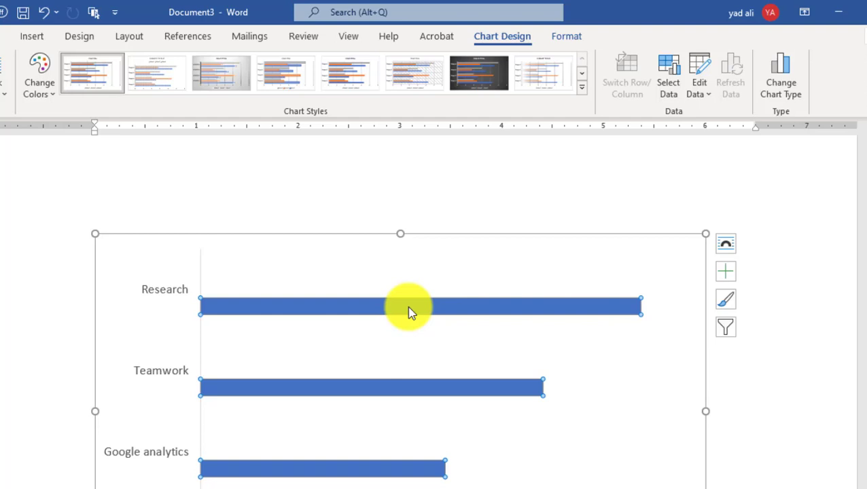
right_click(409, 313)
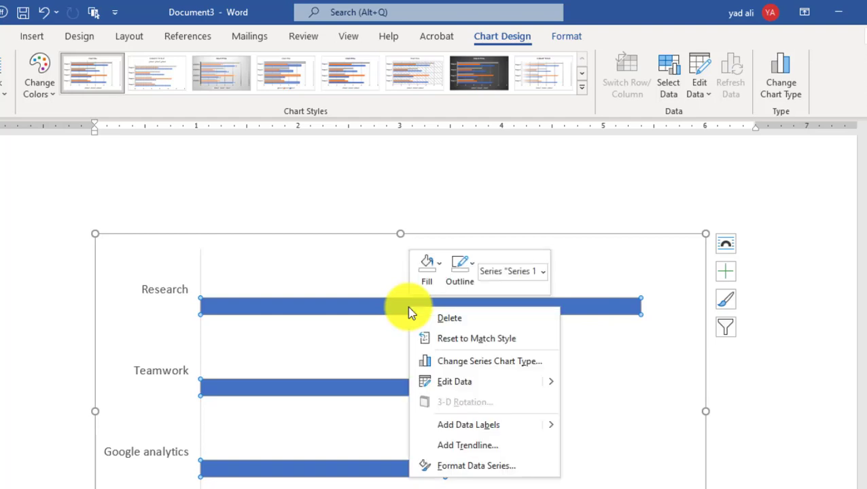
click(475, 424)
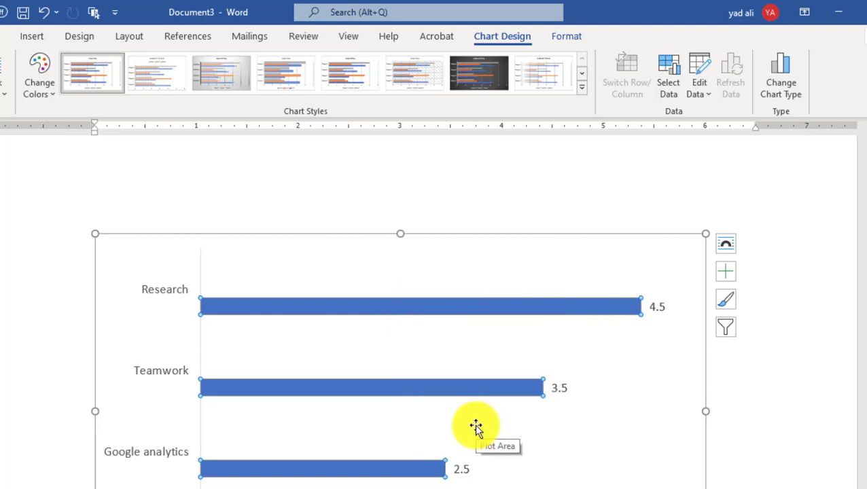
- Format the data labels as Percentage with 0 decimal places
click(655, 309)
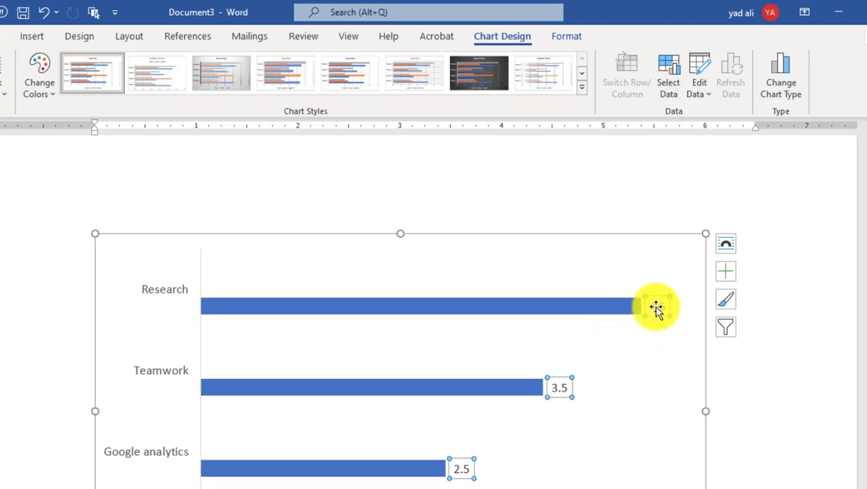
right_click(656, 309)
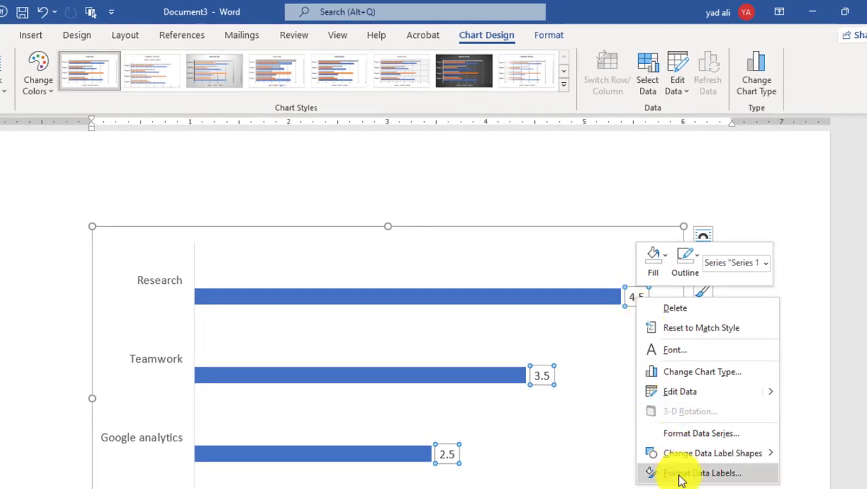
click(681, 475)
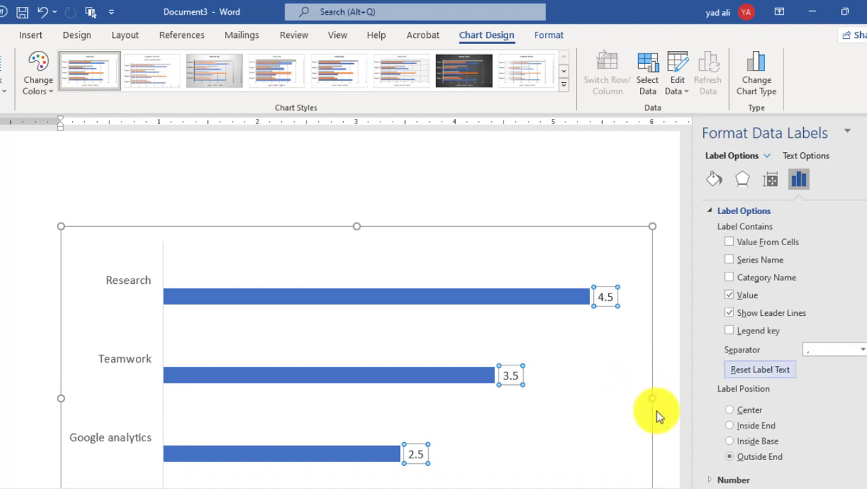
click(733, 478)
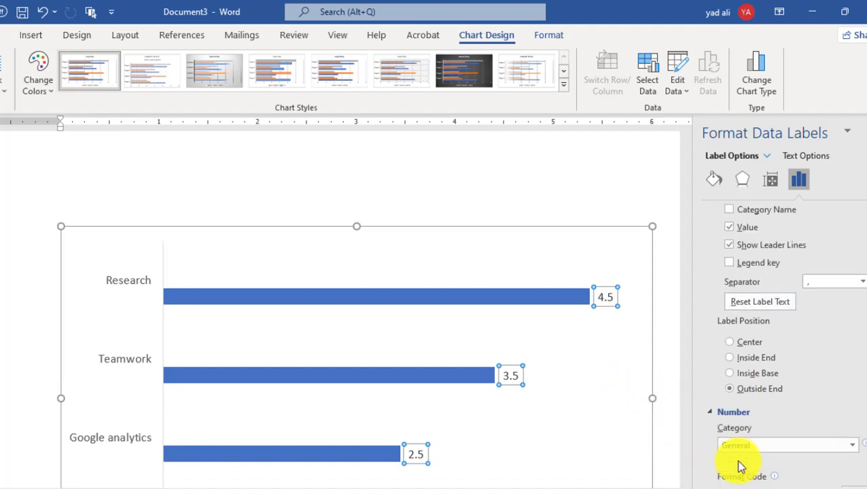
click(750, 404)
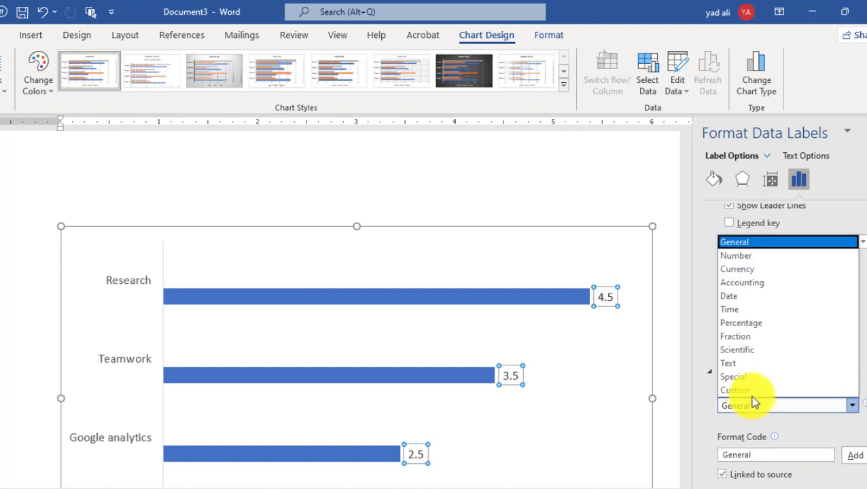
click(745, 324)
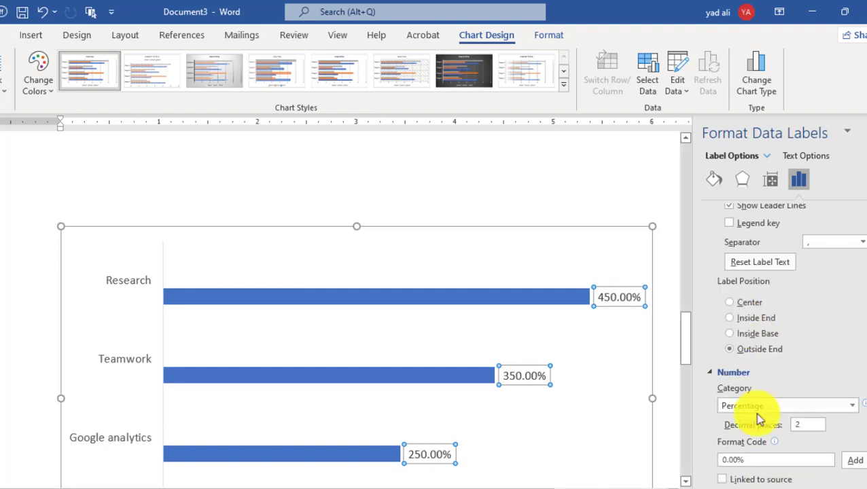
double_click(802, 420)
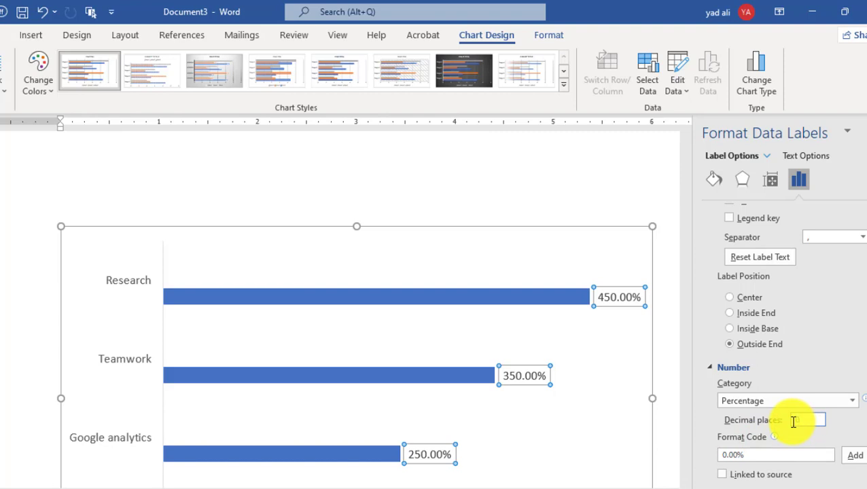
text(0)
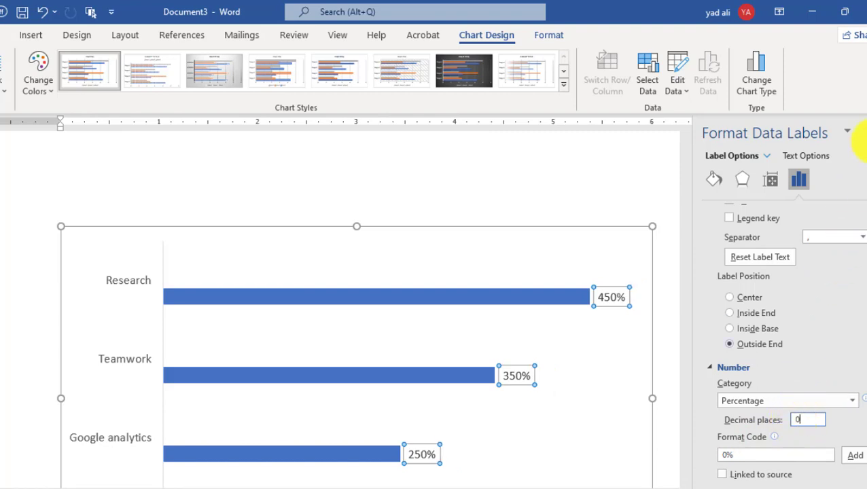
click(860, 131)
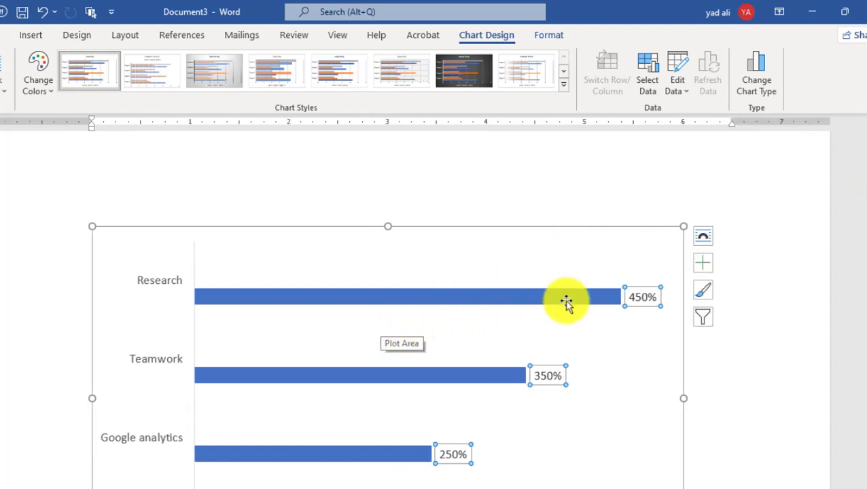
- In Format Data Series, adjust the series overlap and widen the gap width to about 288%
right_click(642, 294)
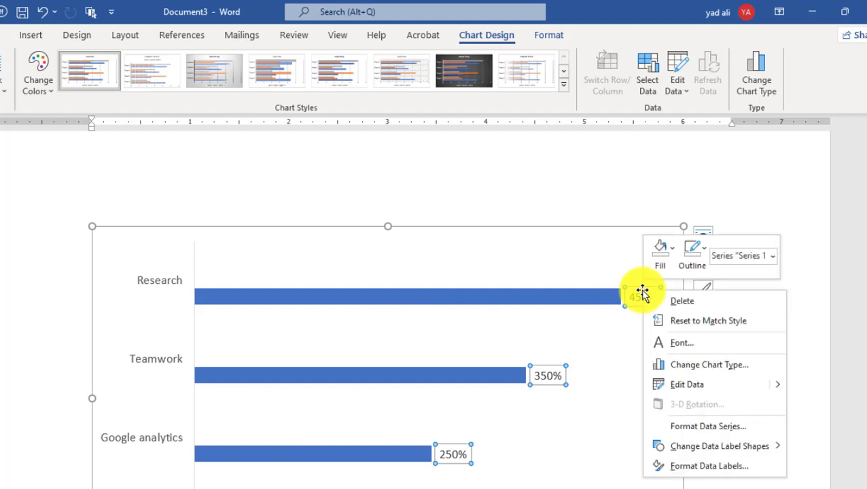
click(711, 426)
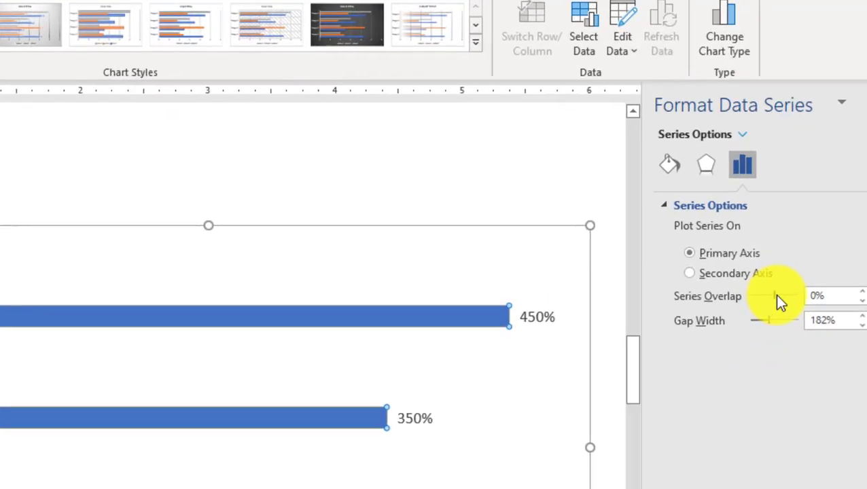
drag(796, 281, 805, 282)
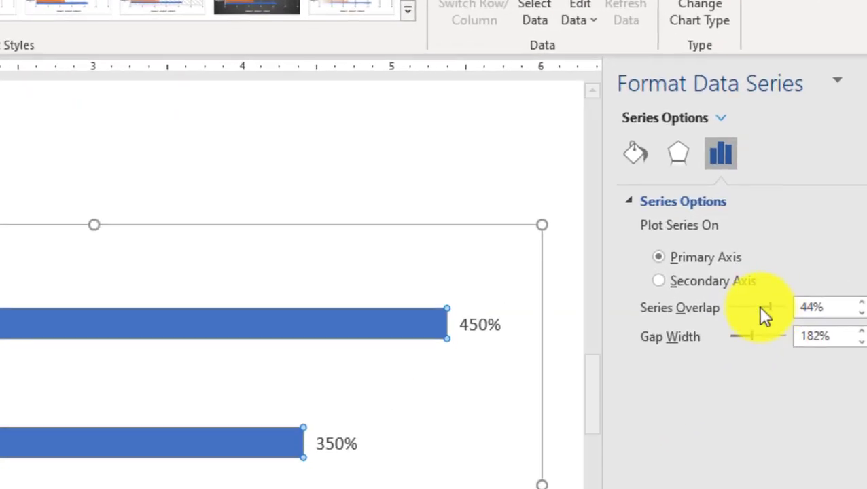
drag(770, 305, 752, 305)
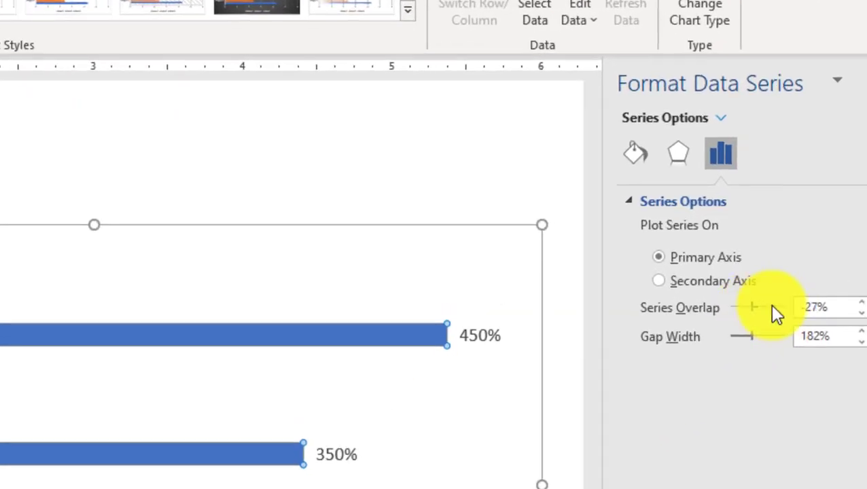
mouse_move(752, 336)
mouse_down()
mouse_move(759, 342)
mouse_move(741, 340)
mouse_move(761, 339)
mouse_up()
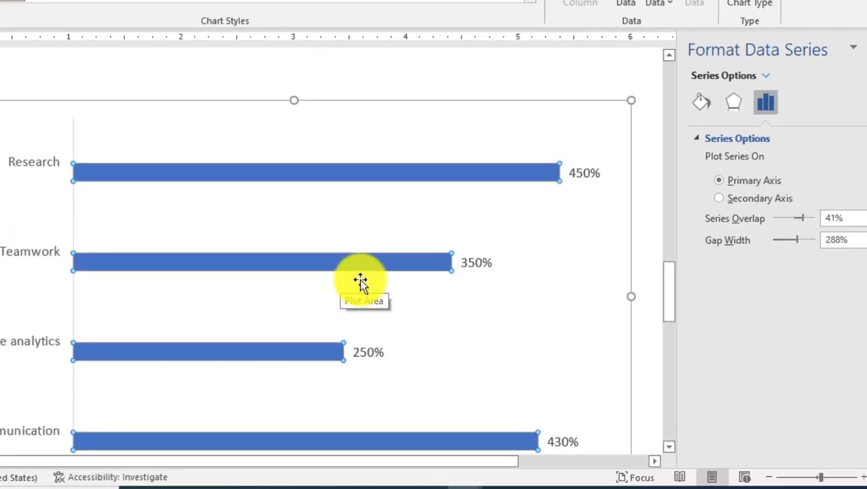
- Set the data label position to Center inside the bars
click(580, 176)
right_click(581, 176)
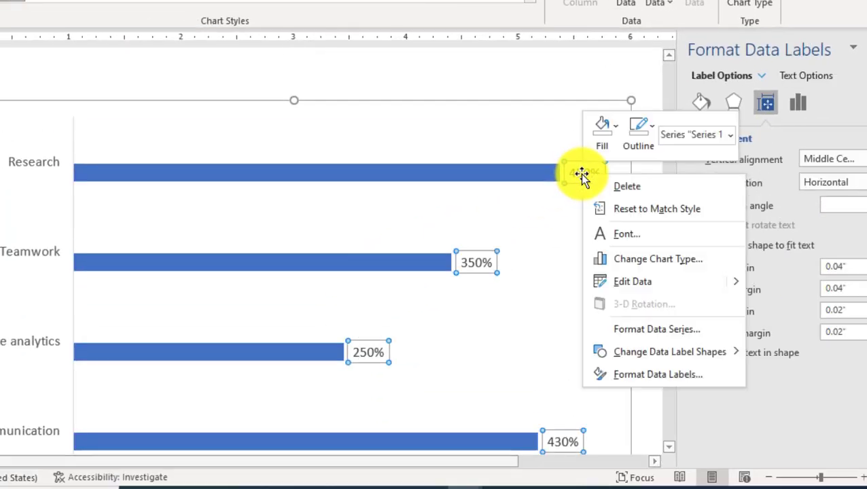
click(632, 375)
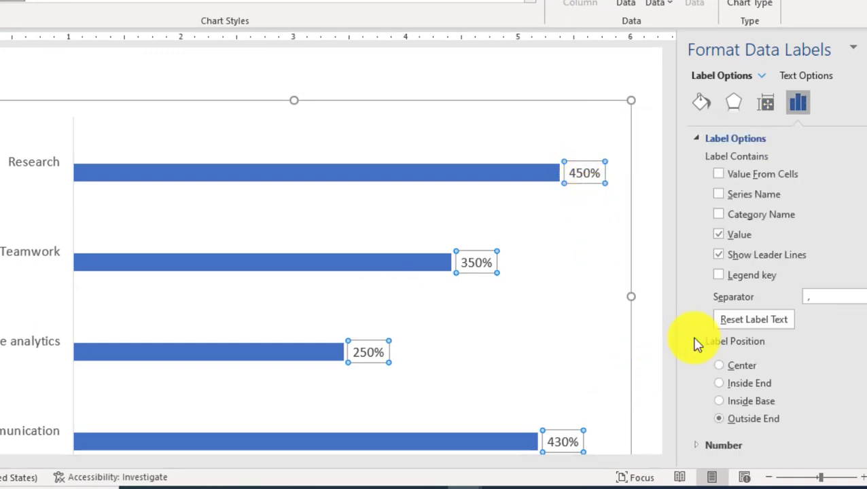
click(739, 367)
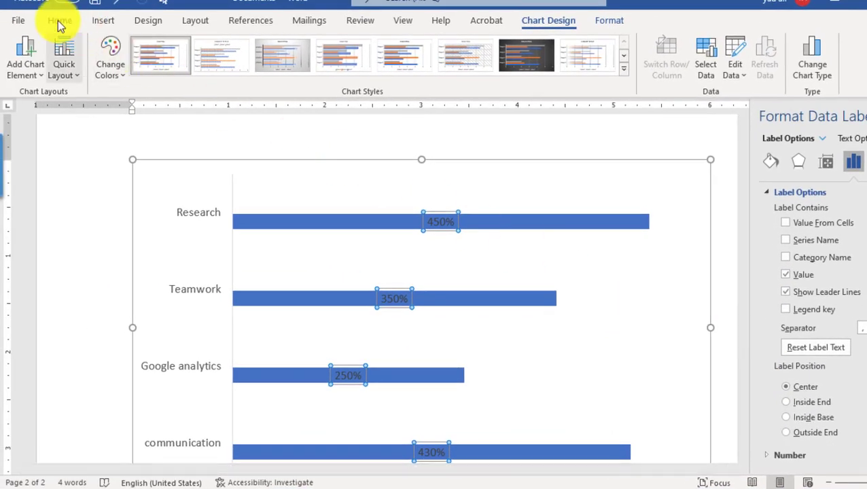
- Make the percentage labels' font colour white
click(59, 20)
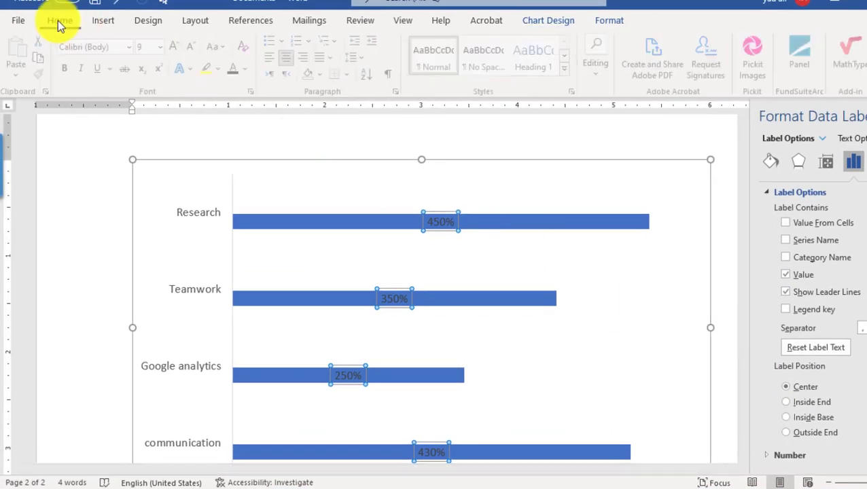
click(251, 70)
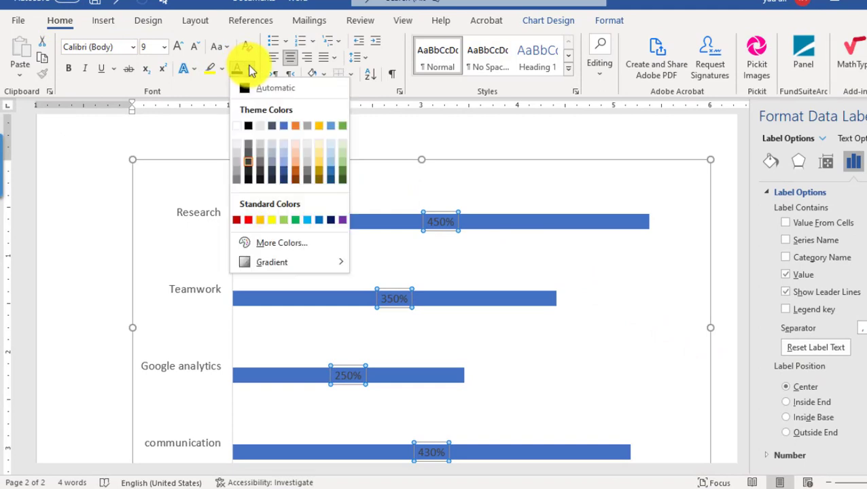
click(237, 127)
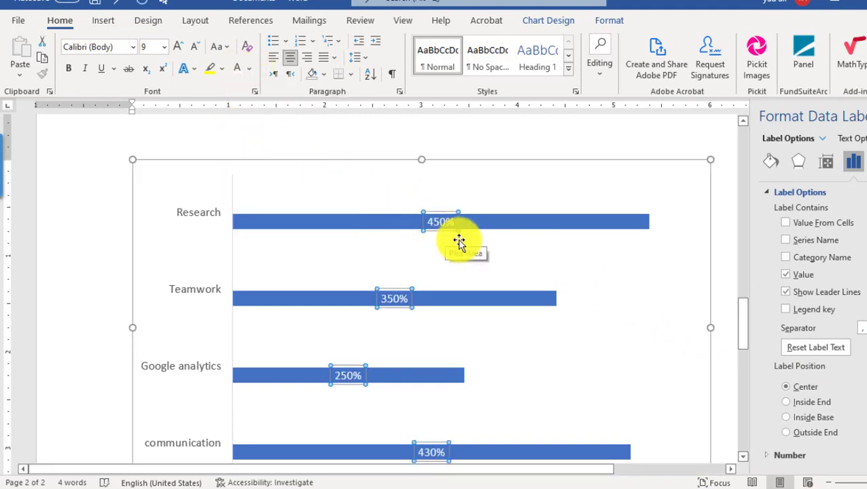
click(522, 163)
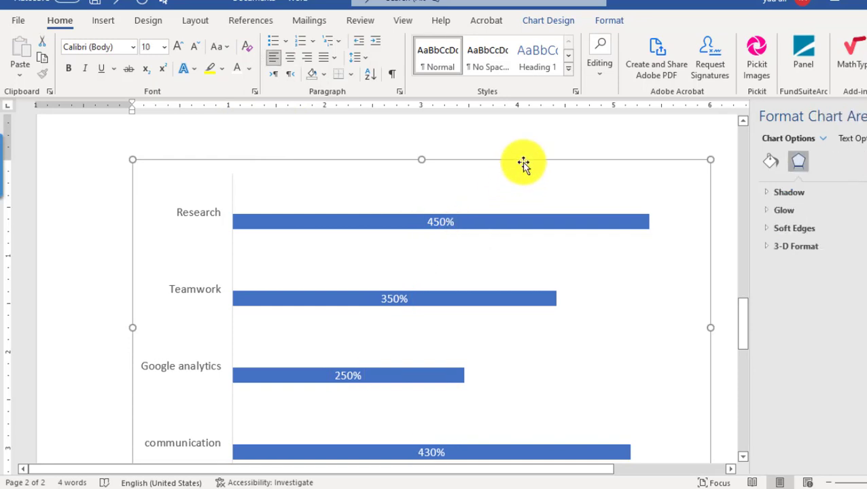
- Through Edit Data, enter 0.85, 0.75, 0.65 and 0.55 in cells B2:B5
right_click(524, 165)
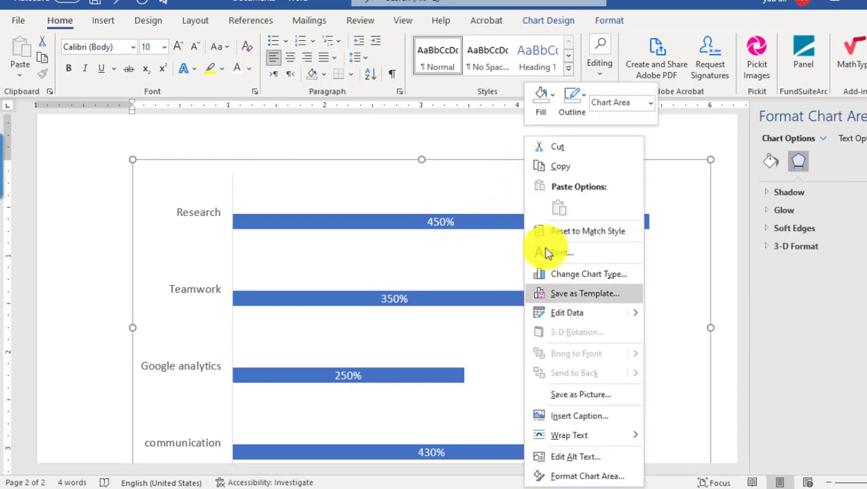
click(562, 312)
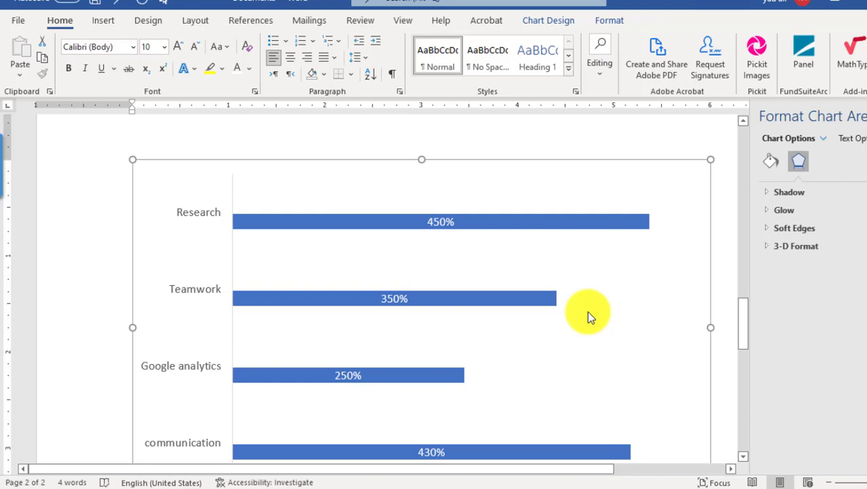
click(295, 87)
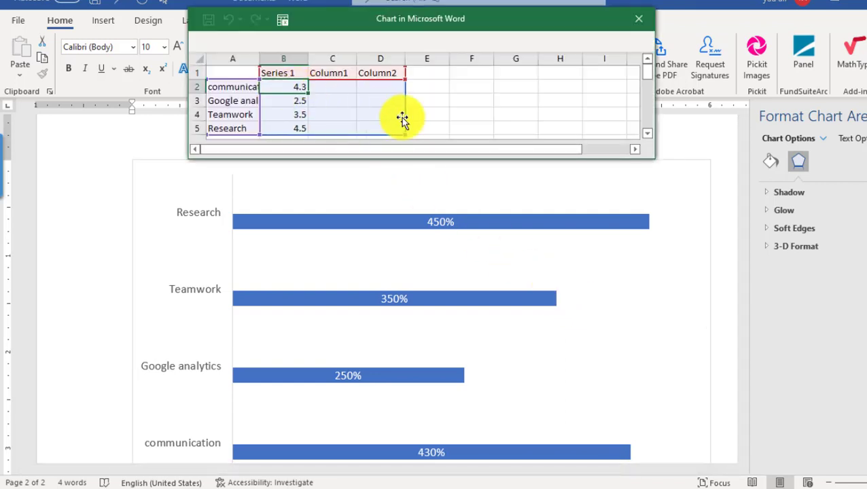
drag(402, 119, 402, 119)
key(BackSpace)
text(.85)
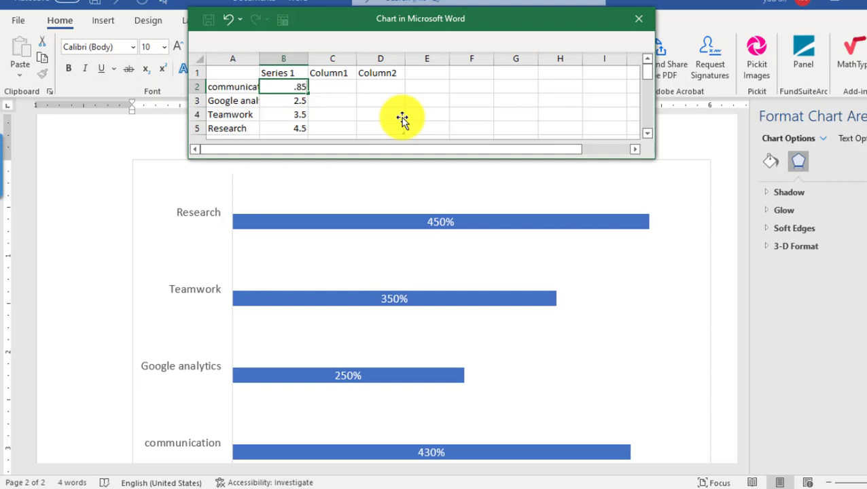
key(Return)
key(BackSpace)
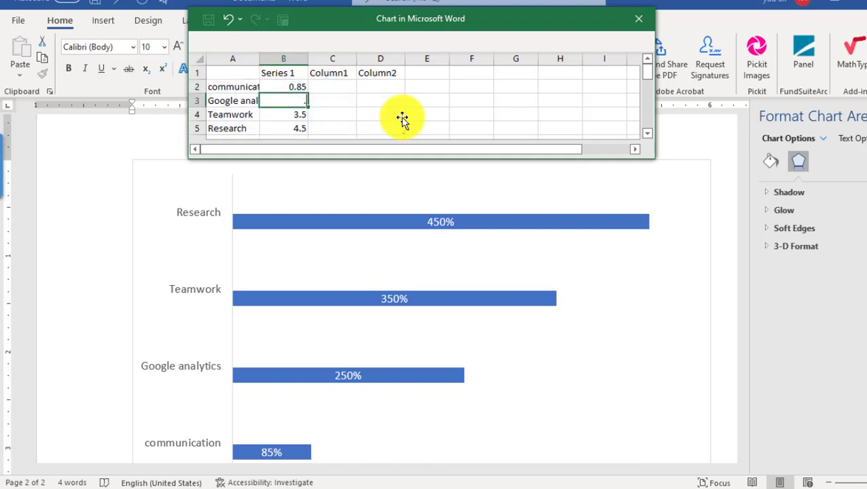
text(0.75)
key(Return)
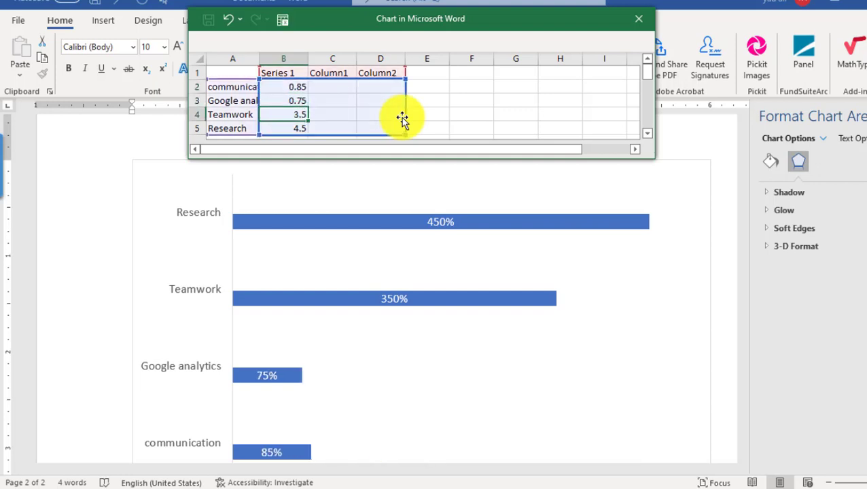
key(BackSpace)
key(Return)
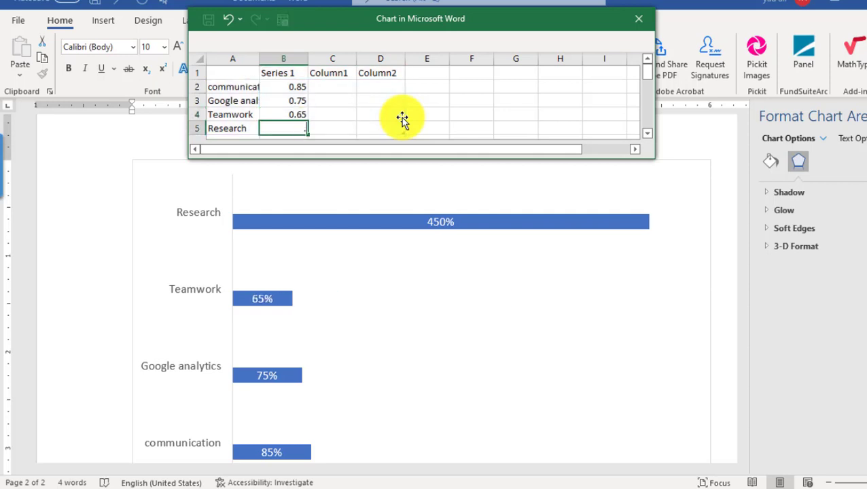
text(.55)
key(Return)
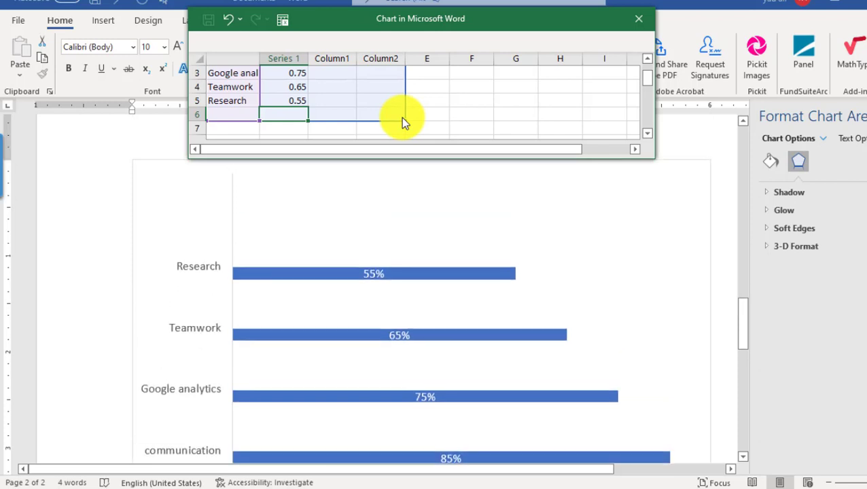
scroll(408, 311, up, 1)
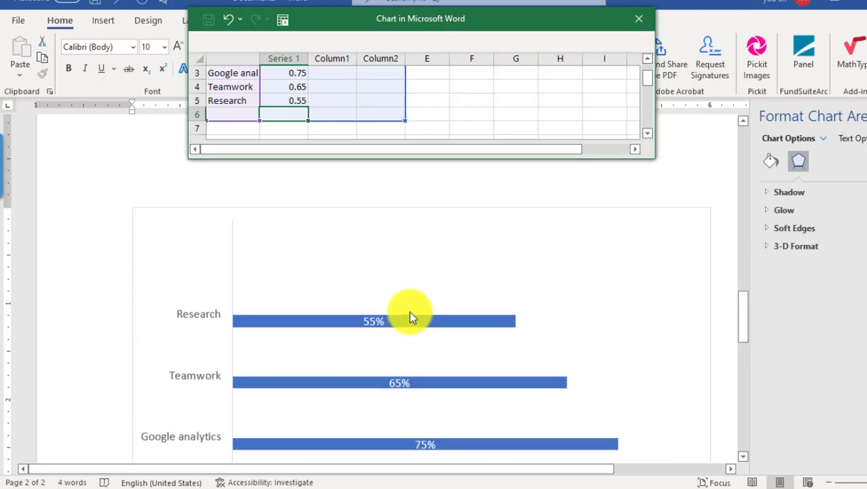
- Close the chart's data sheet and return to the chart in the document
click(638, 18)
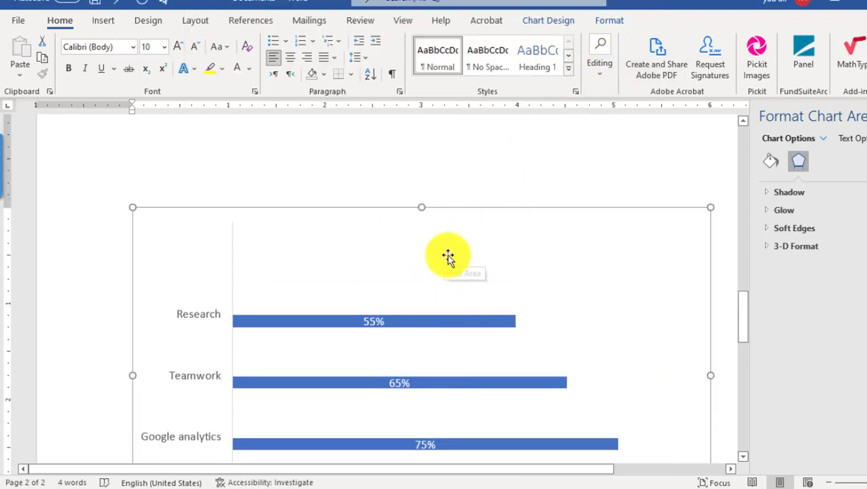
scroll(447, 257, down, 2)
scroll(448, 257, down, 1)
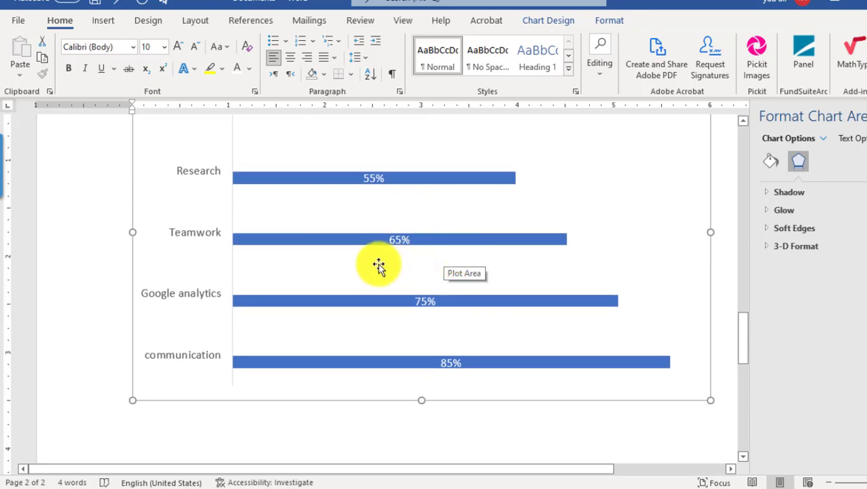
scroll(378, 265, up, 1)
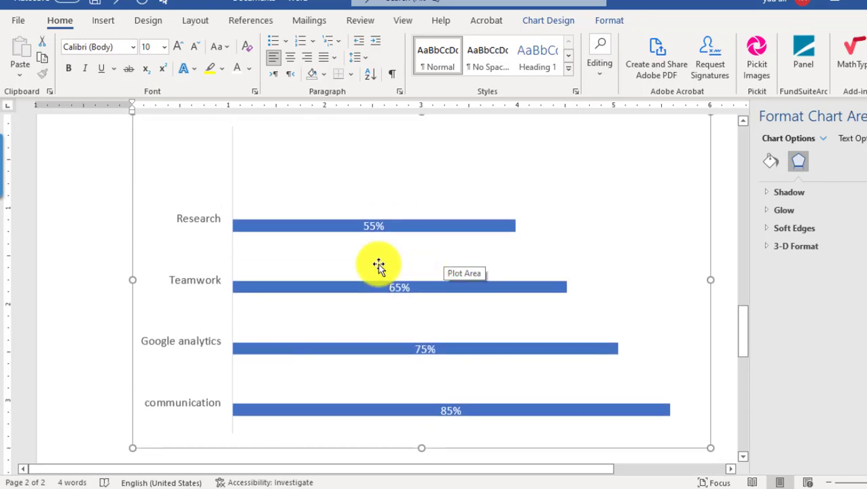
scroll(378, 265, up, 1)
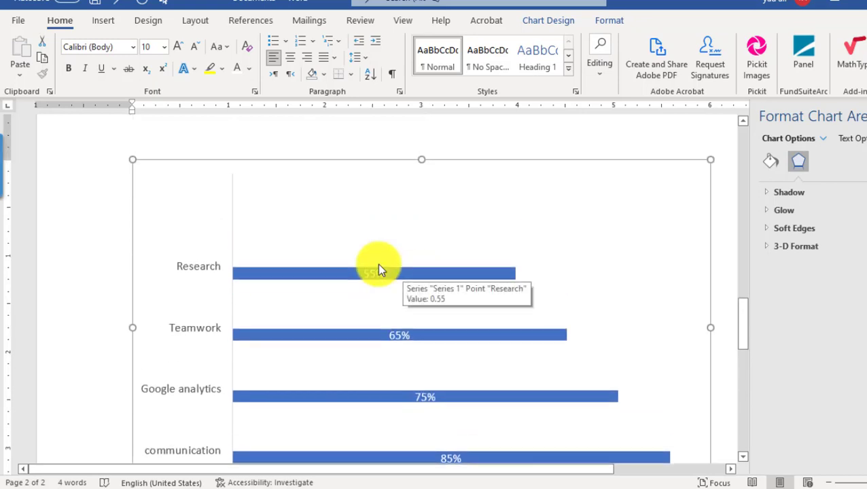
- Resize the chart to 1.38" tall and 4.11" wide
click(590, 34)
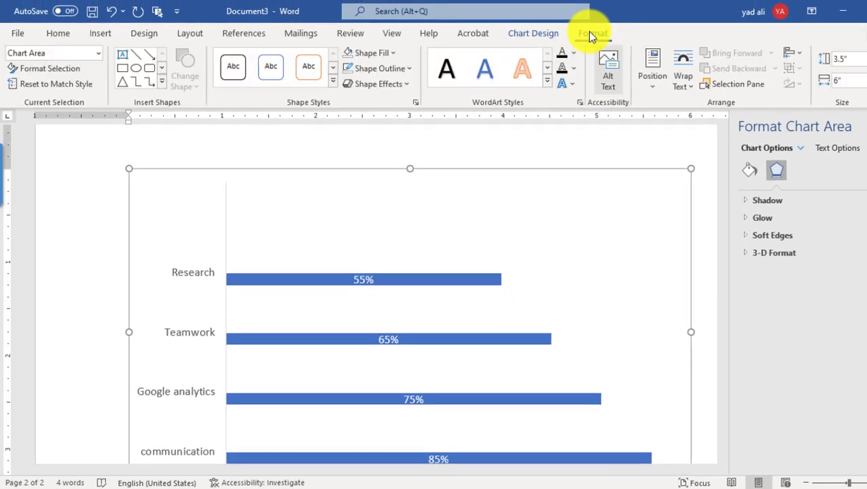
click(841, 59)
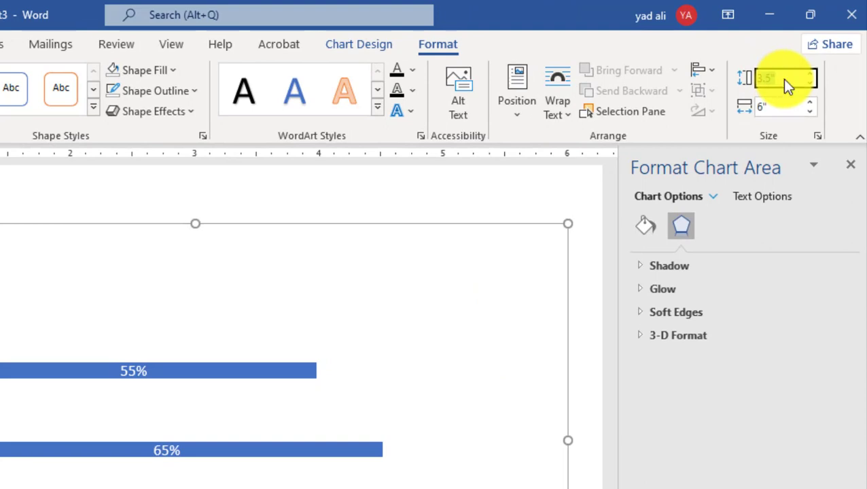
text(8)
key(Return)
click(779, 109)
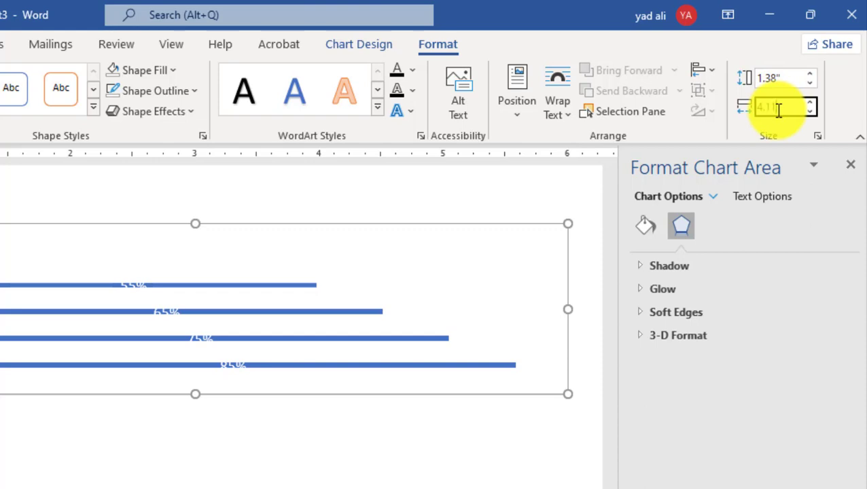
key(Return)
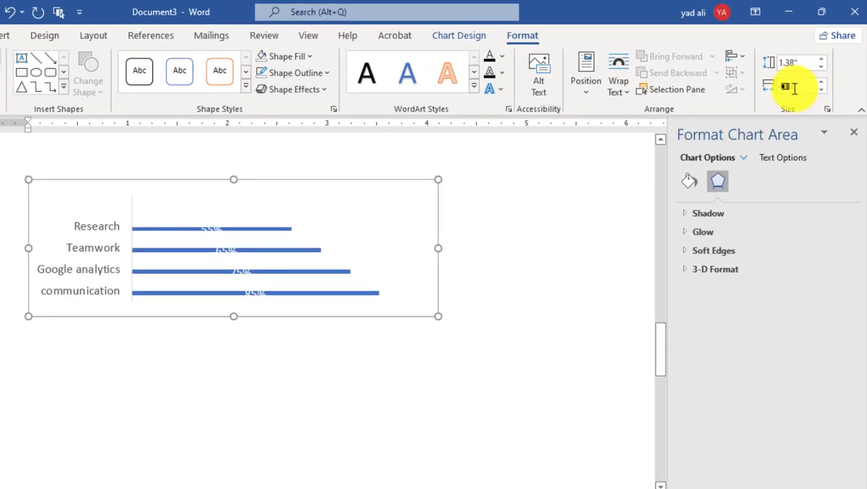
- Give the bar series 100% series overlap and an 84% gap width for thicker bars
click(307, 252)
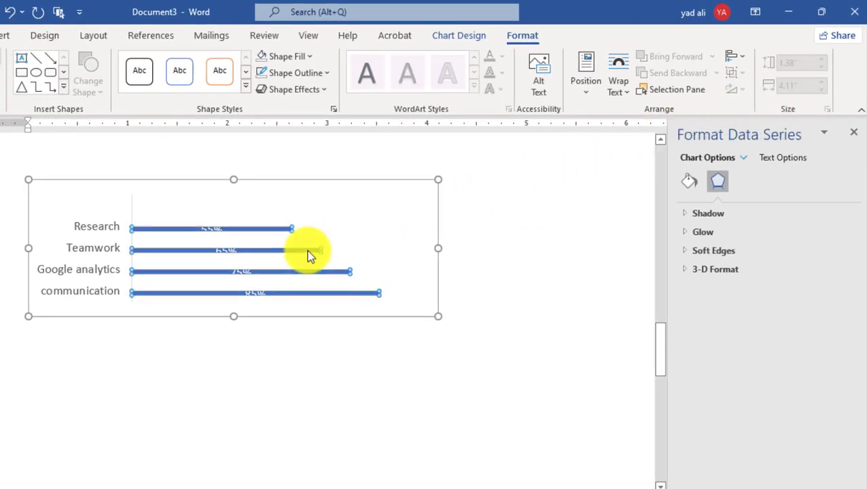
right_click(307, 255)
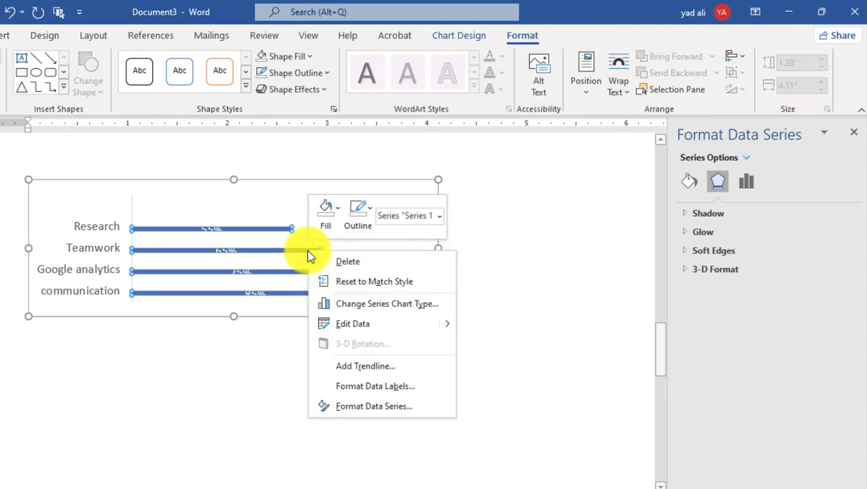
click(377, 407)
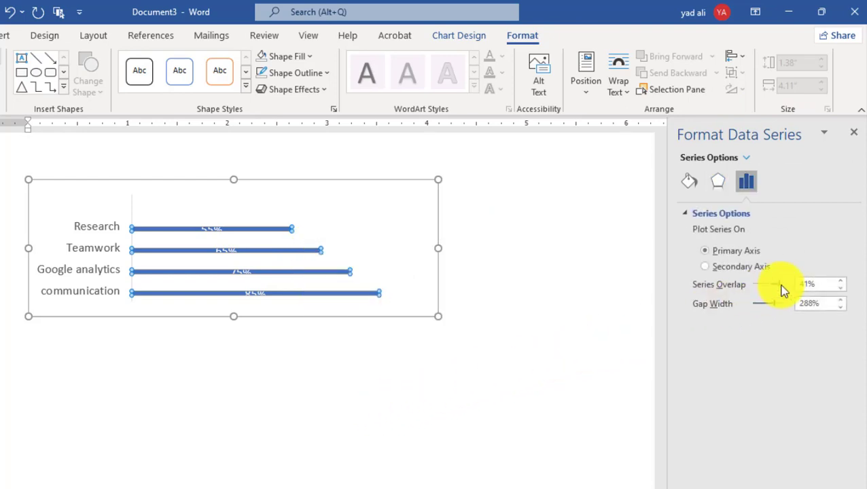
drag(775, 303, 787, 304)
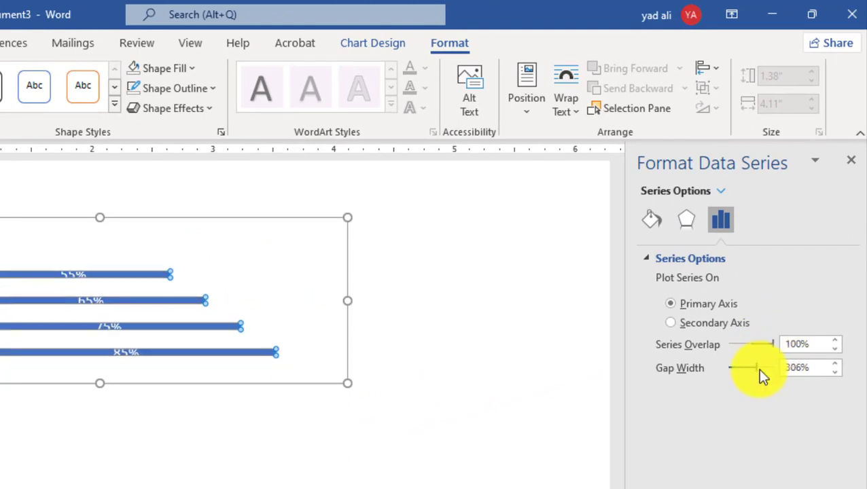
mouse_move(755, 368)
mouse_down()
mouse_move(767, 370)
mouse_move(744, 371)
mouse_up()
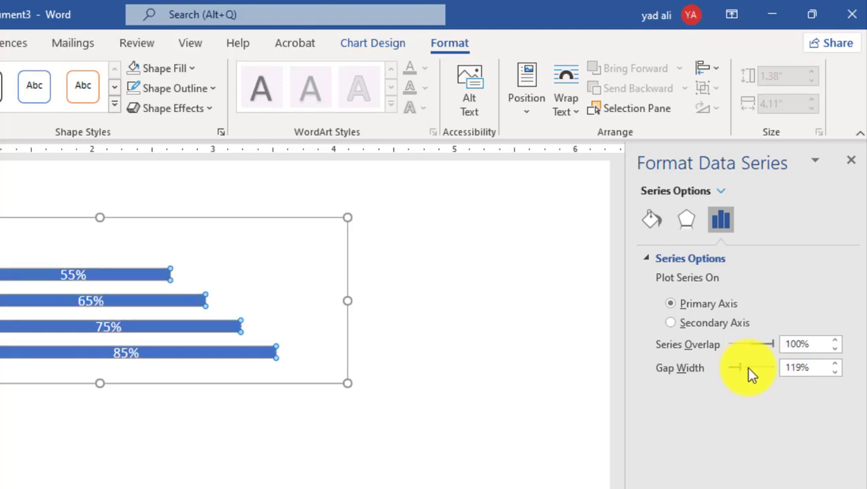
drag(739, 367, 737, 367)
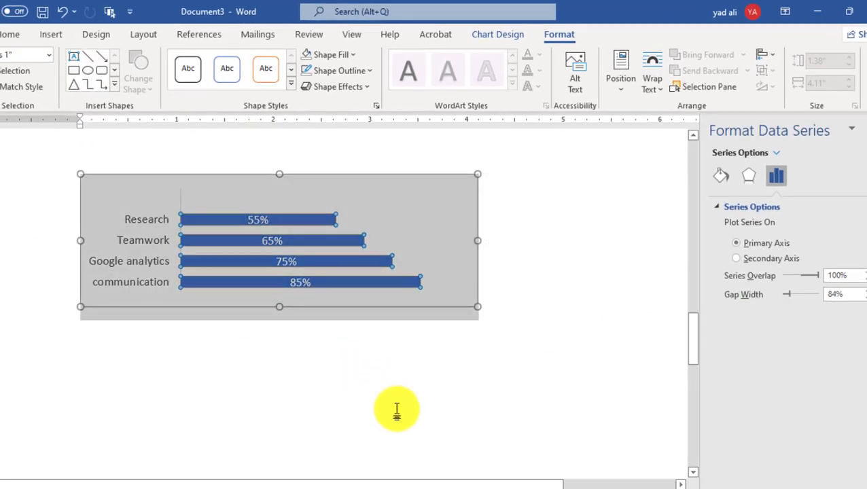
click(531, 252)
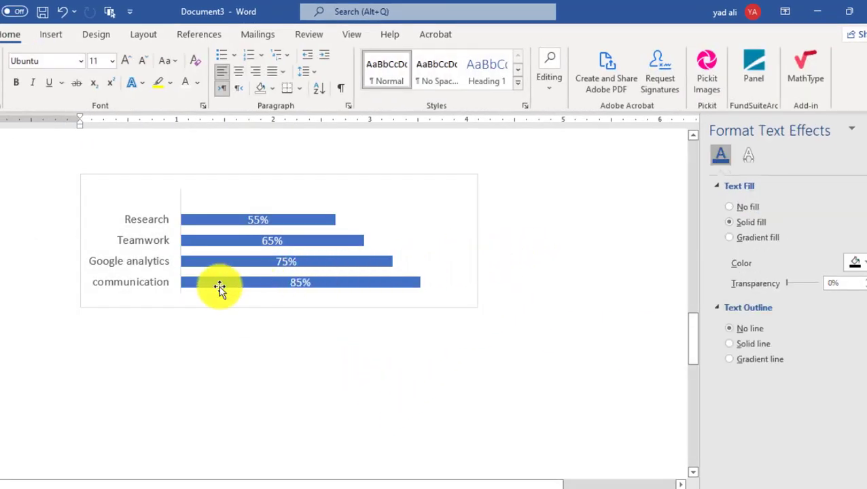
mouse_move(219, 288)
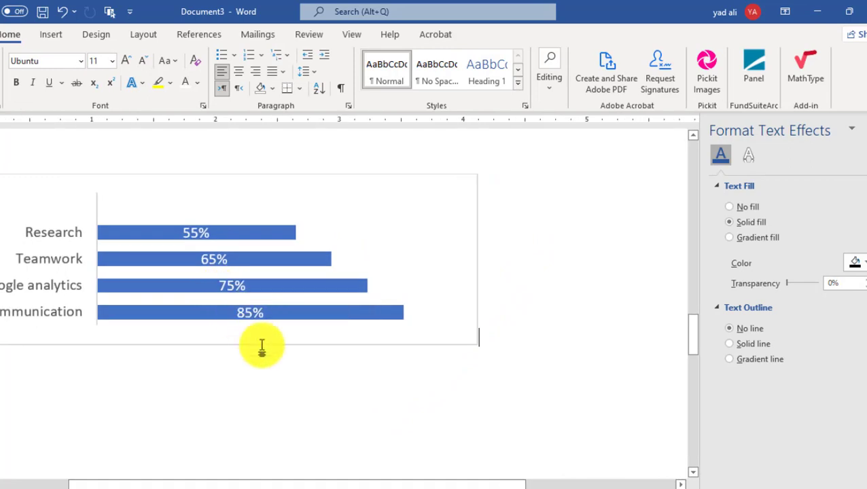
drag(358, 484, 276, 484)
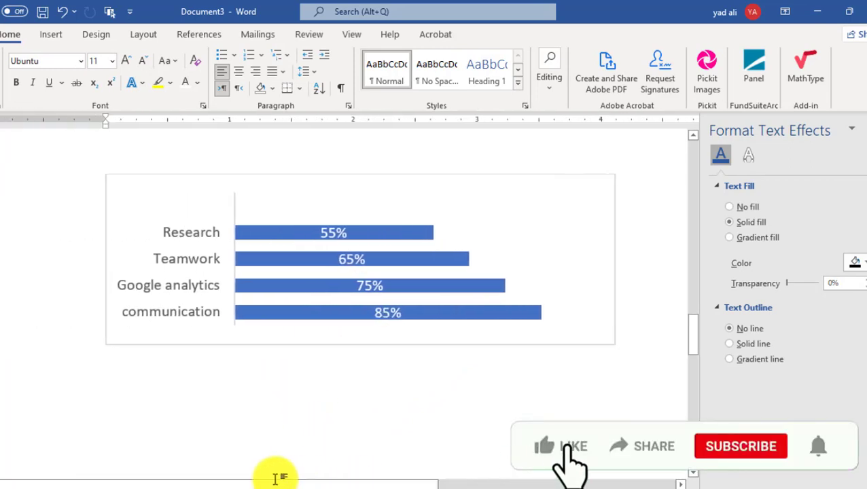
click(396, 233)
click(397, 234)
click(432, 391)
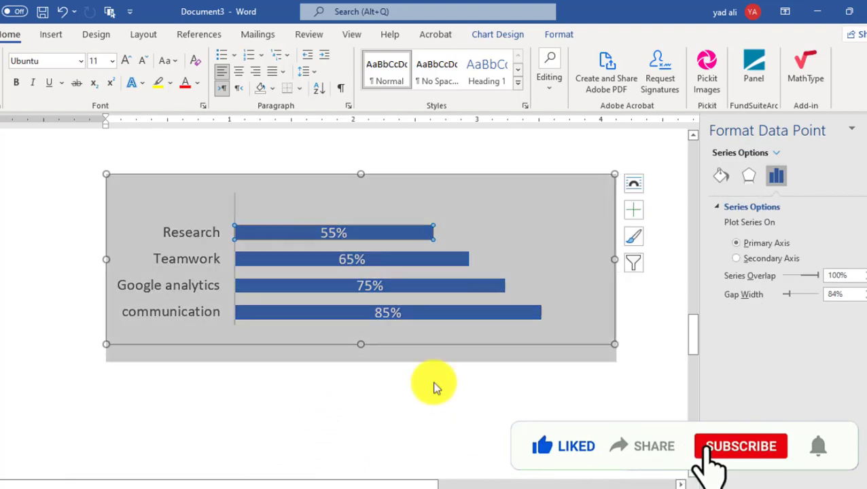
click(469, 179)
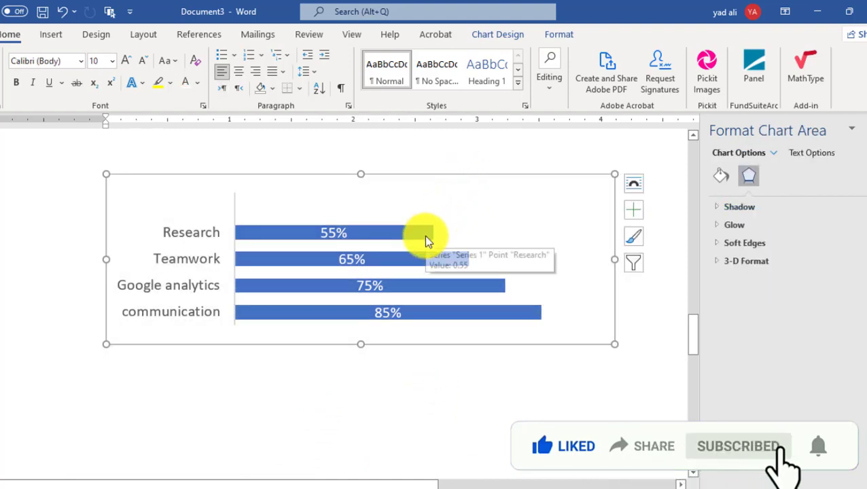
click(425, 236)
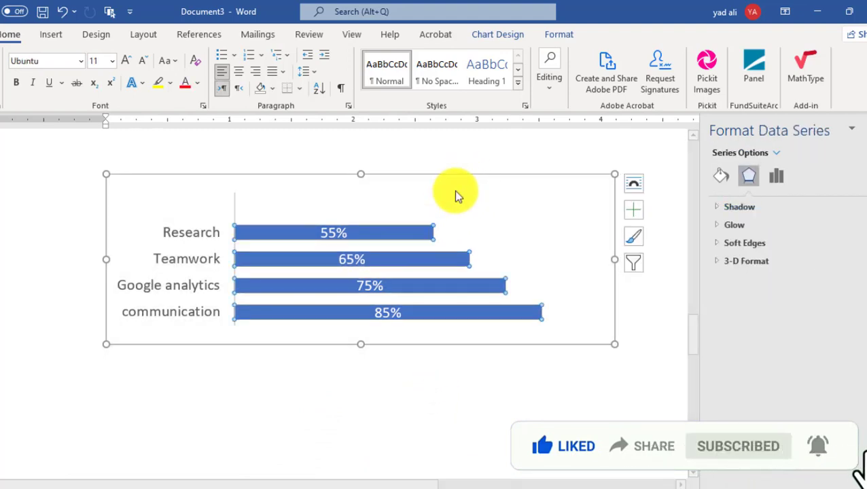
click(559, 35)
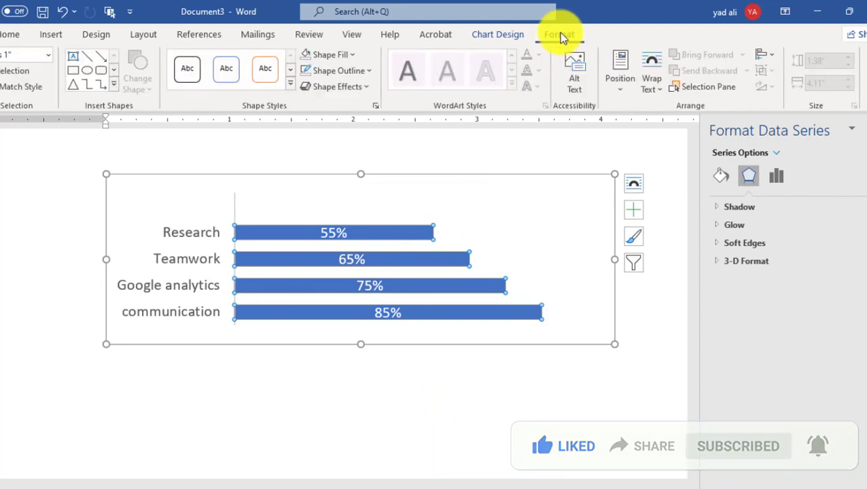
- Apply the second bevelled 3-D preset from Shape Effects to the four bars
click(366, 87)
mouse_move(378, 103)
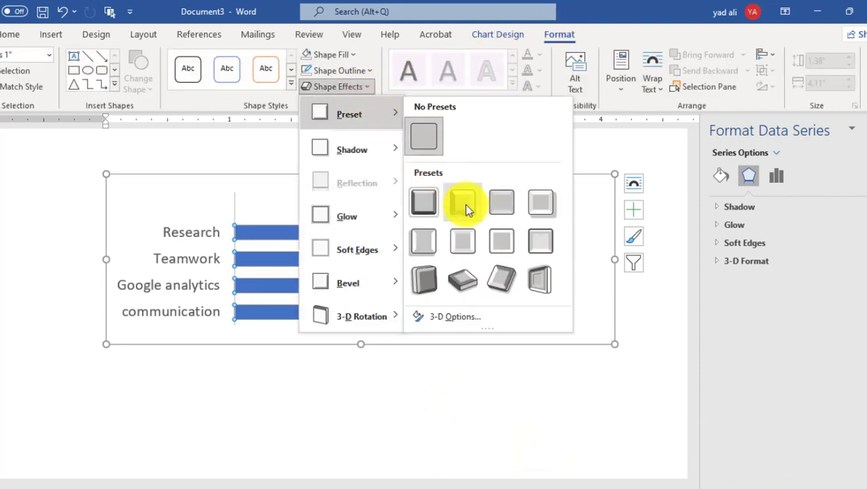
click(466, 209)
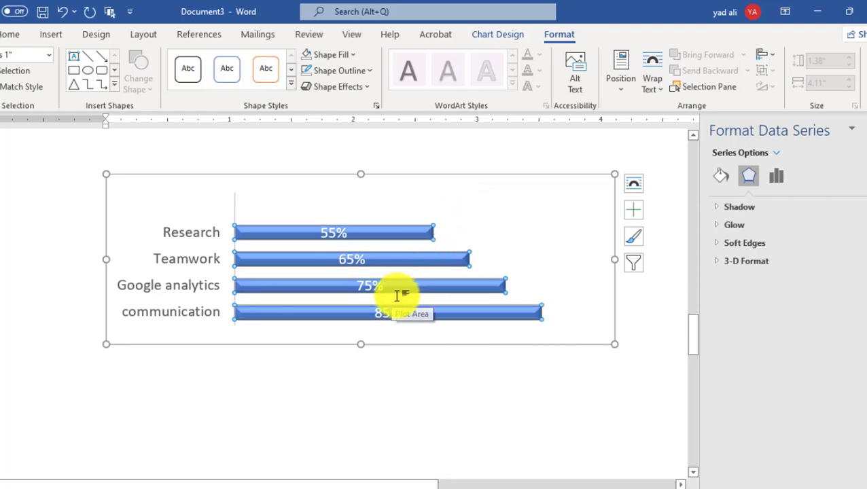
click(415, 379)
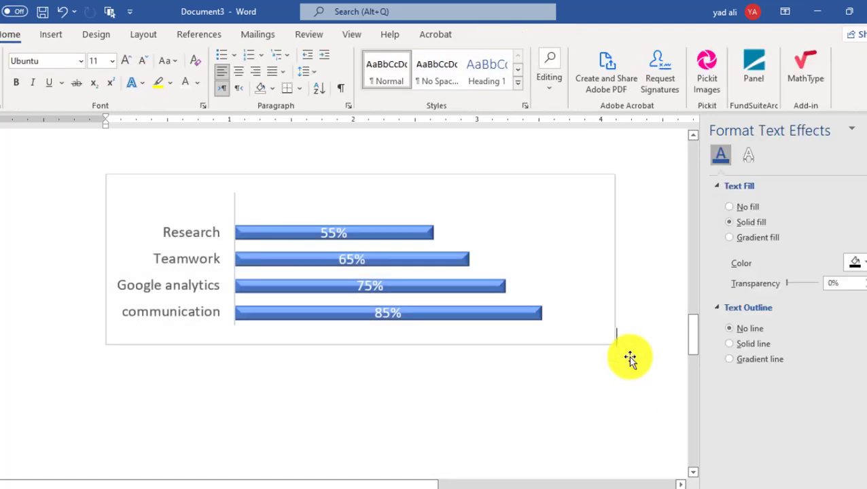
- Set the chart area border to No line and close the Format Chart Area pane
click(409, 176)
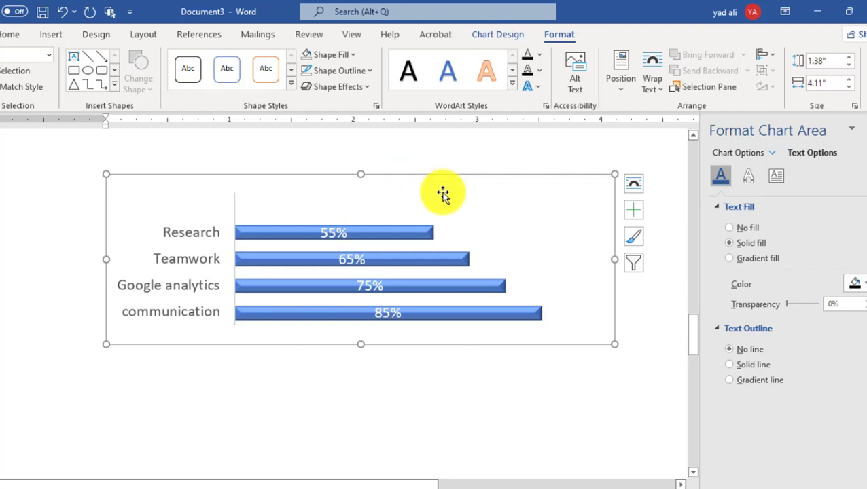
click(748, 177)
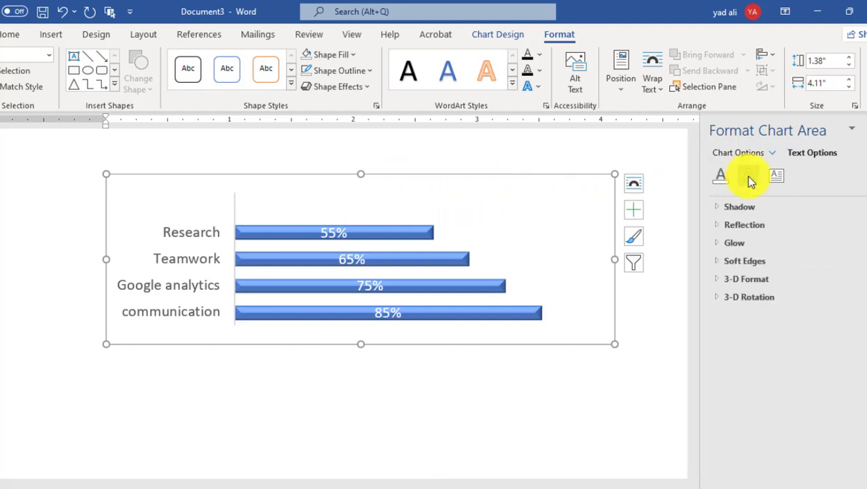
click(738, 152)
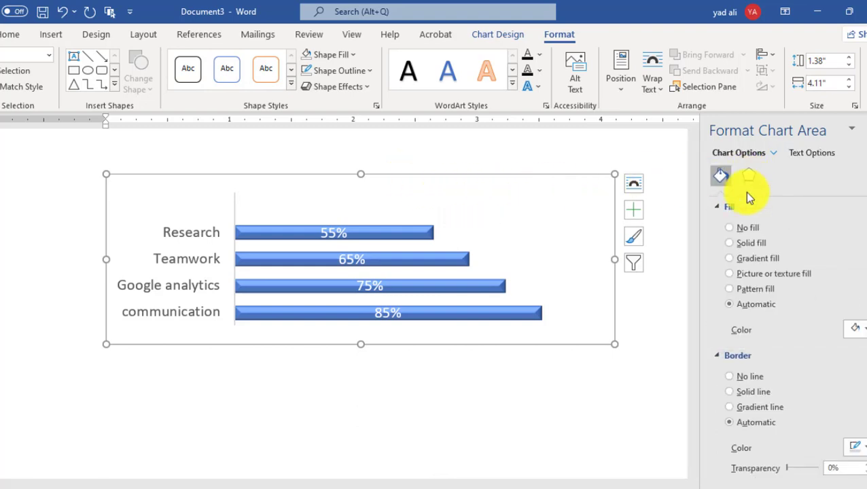
click(731, 377)
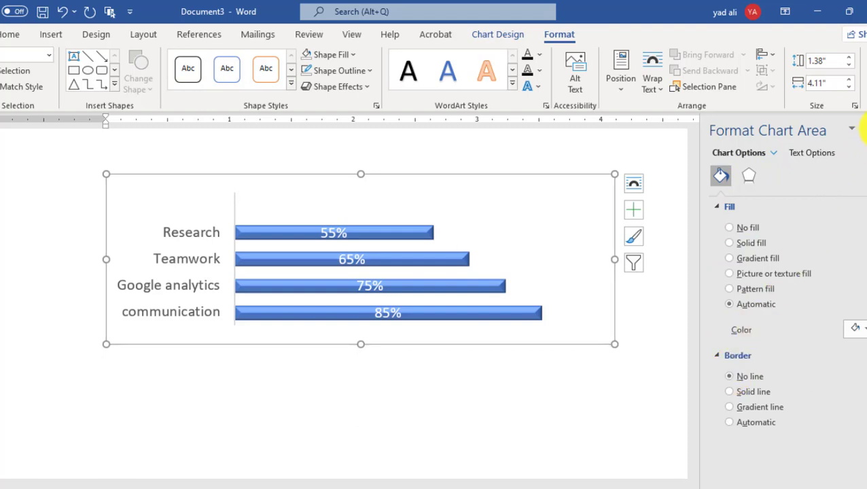
click(861, 130)
click(677, 352)
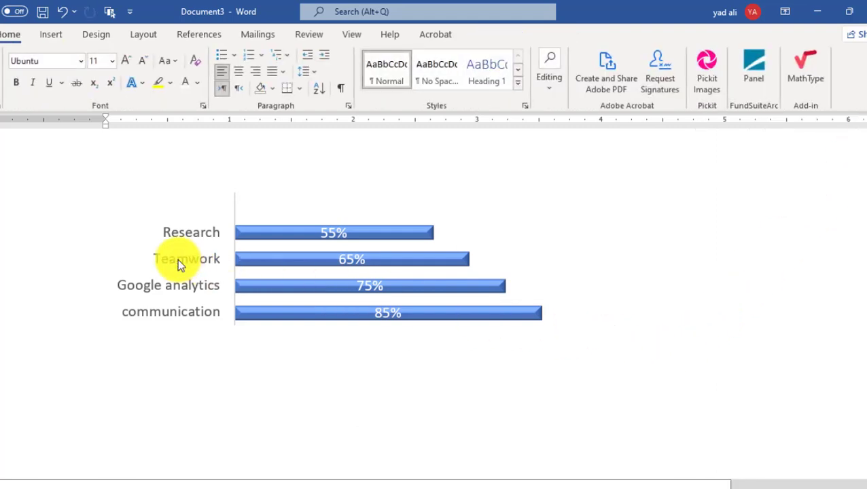
scroll(204, 357, up, 5)
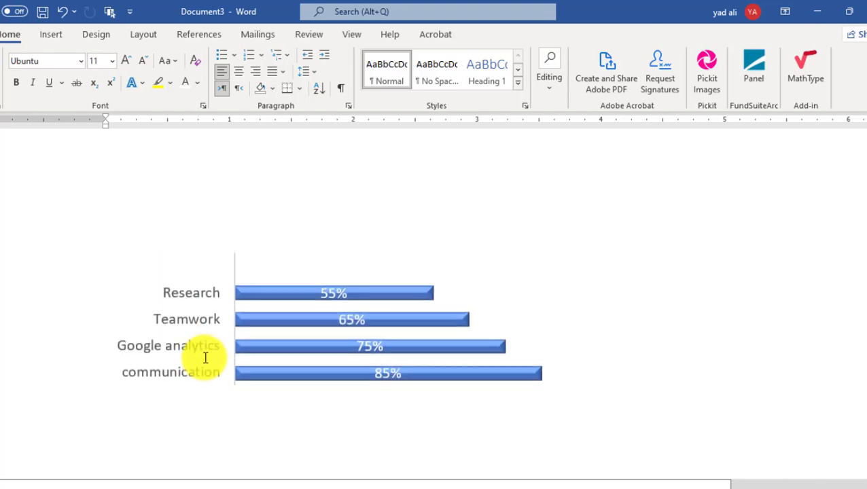
scroll(205, 358, up, 4)
scroll(207, 358, down, 12)
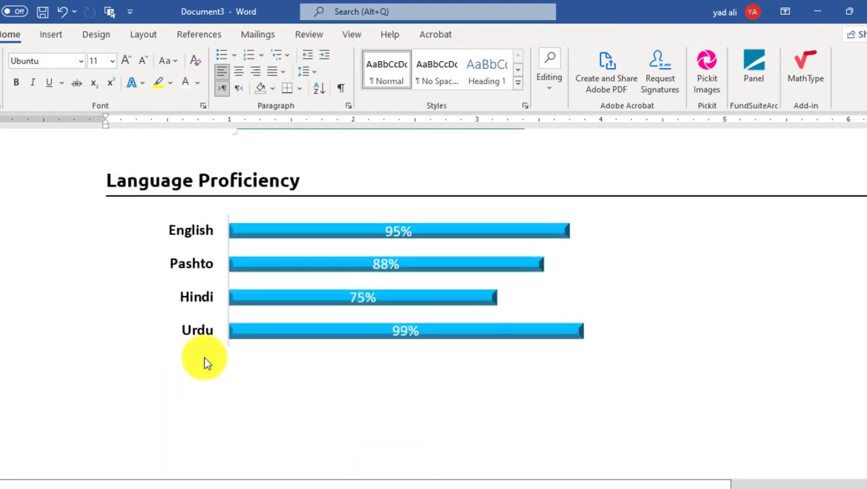
scroll(245, 342, up, 3)
scroll(280, 315, up, 4)
scroll(280, 315, down, 8)
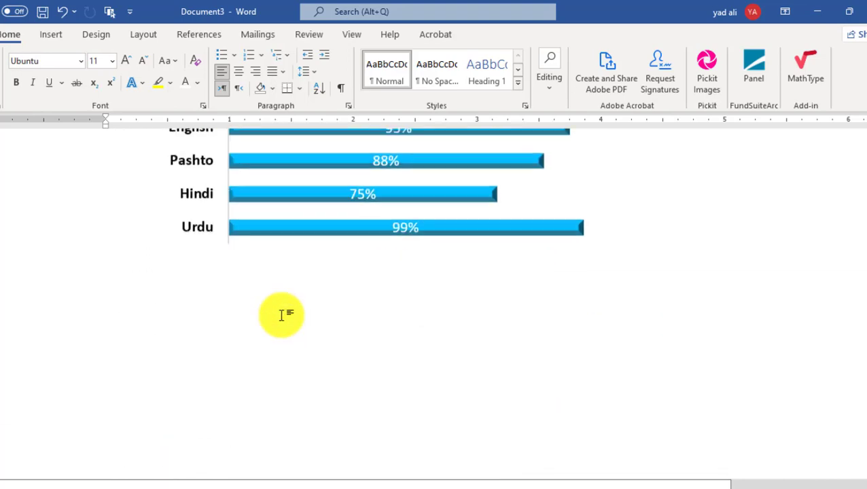
scroll(280, 315, down, 5)
scroll(280, 314, down, 2)
scroll(280, 314, down, 4)
scroll(281, 314, down, 4)
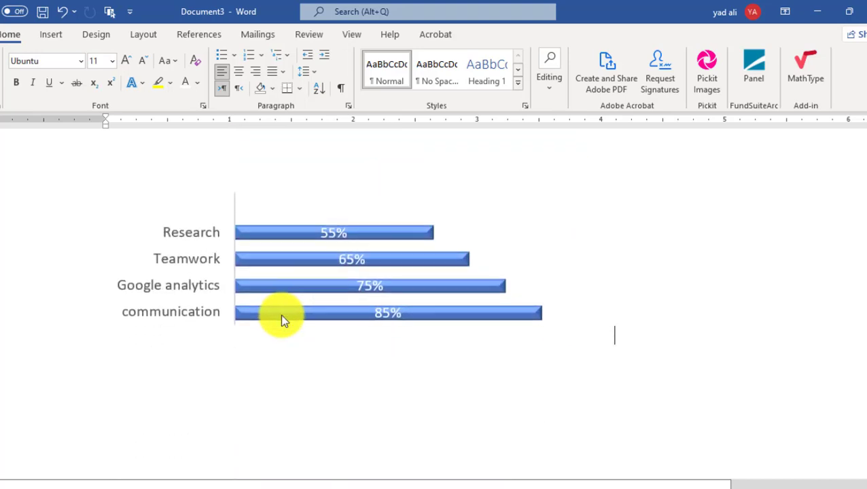
click(742, 345)
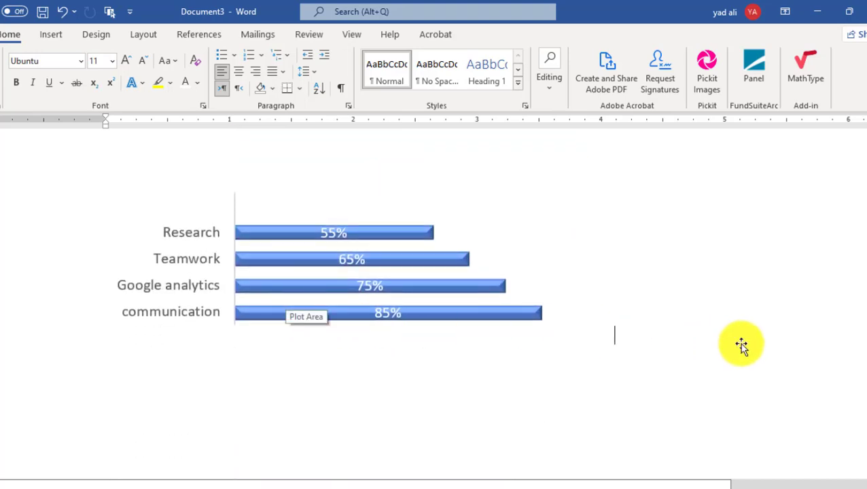